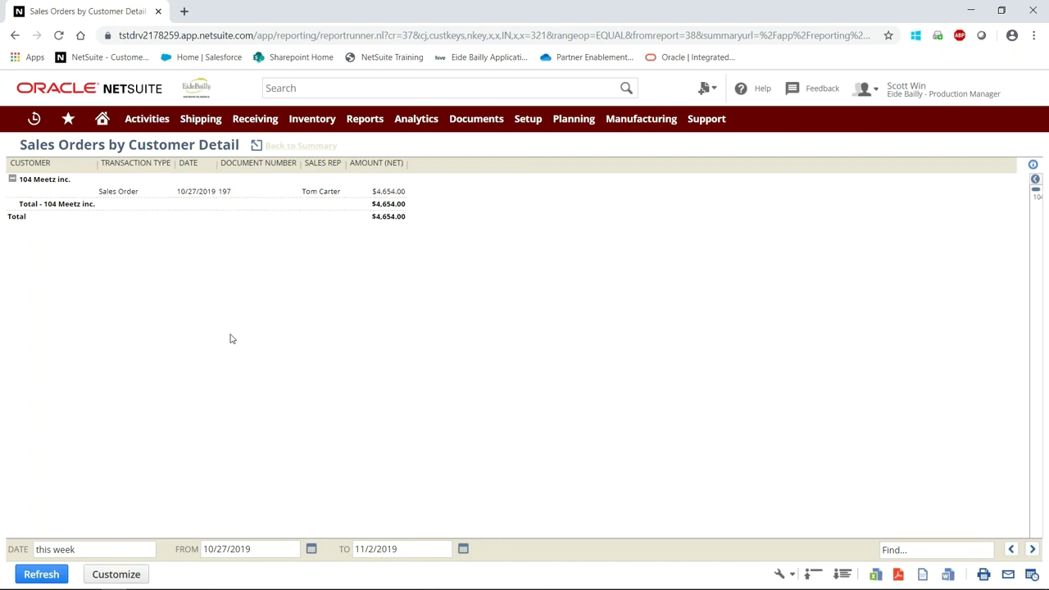
# Open the 104 Meetz inc. sales order from the report and review its billing status and details
pyautogui.click(129, 195)
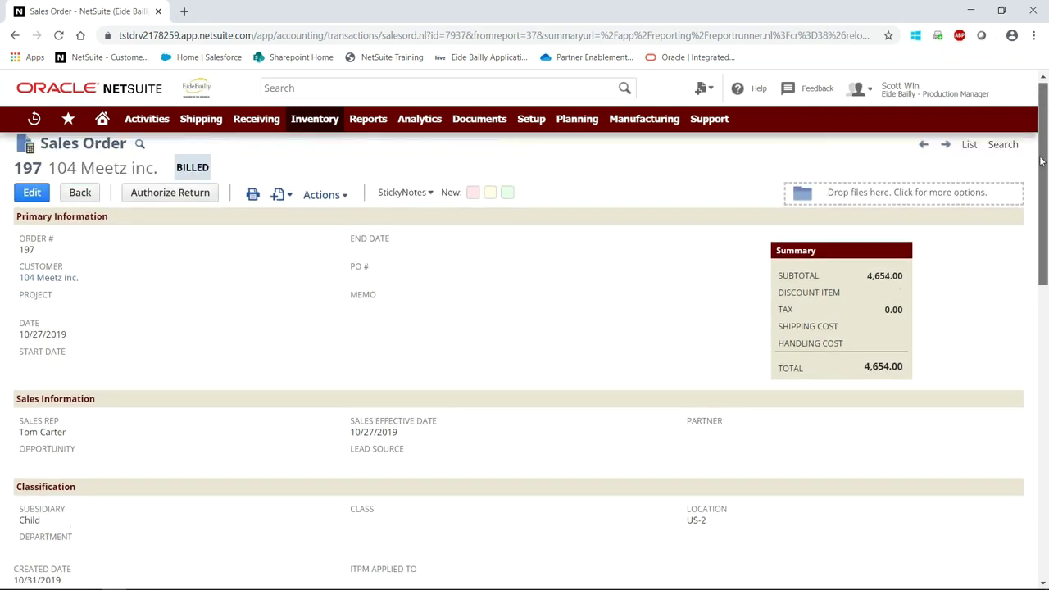
pyautogui.moveTo(211, 169); pyautogui.dragTo(176, 168)
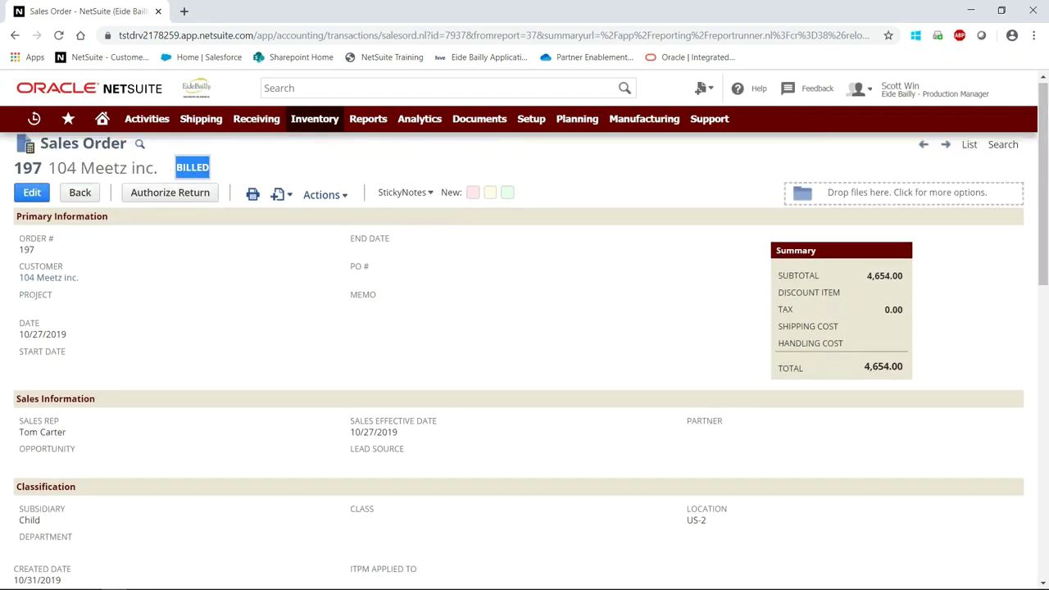
pyautogui.click(170, 169)
pyautogui.scroll(-4, 187, 336)
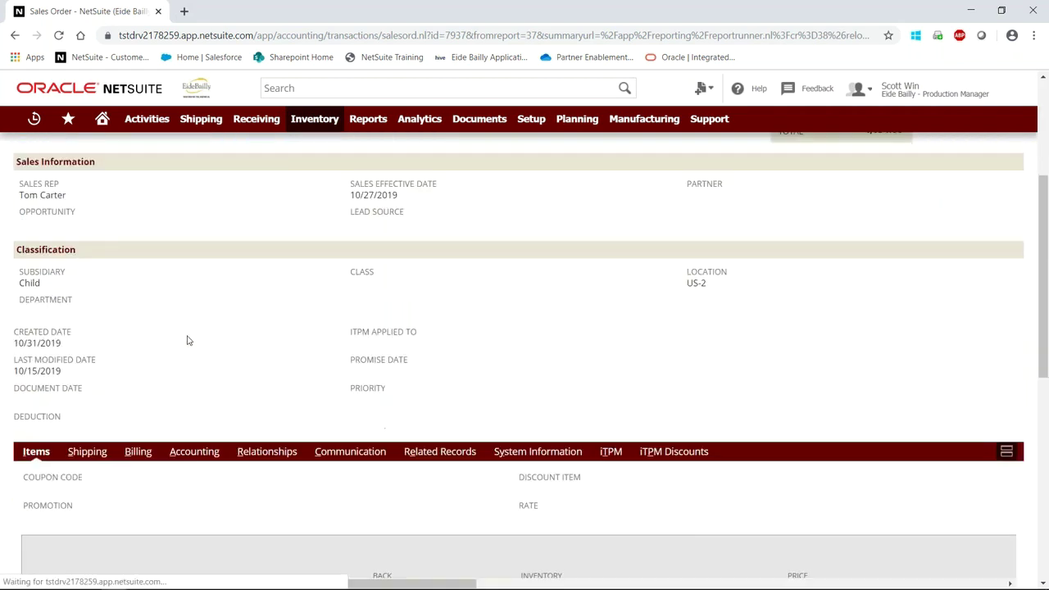
pyautogui.scroll(4, 186, 334)
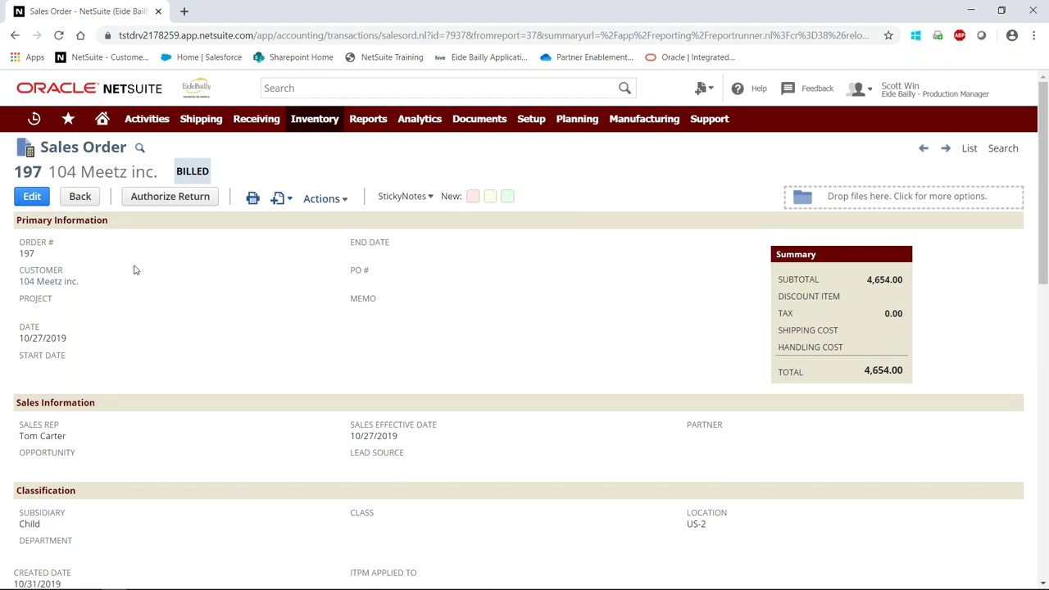
# Return to the home dashboard and toggle the Bicycle Assembly and Pretzel Baking series off and on in the Work Center Load chart
pyautogui.click(102, 118)
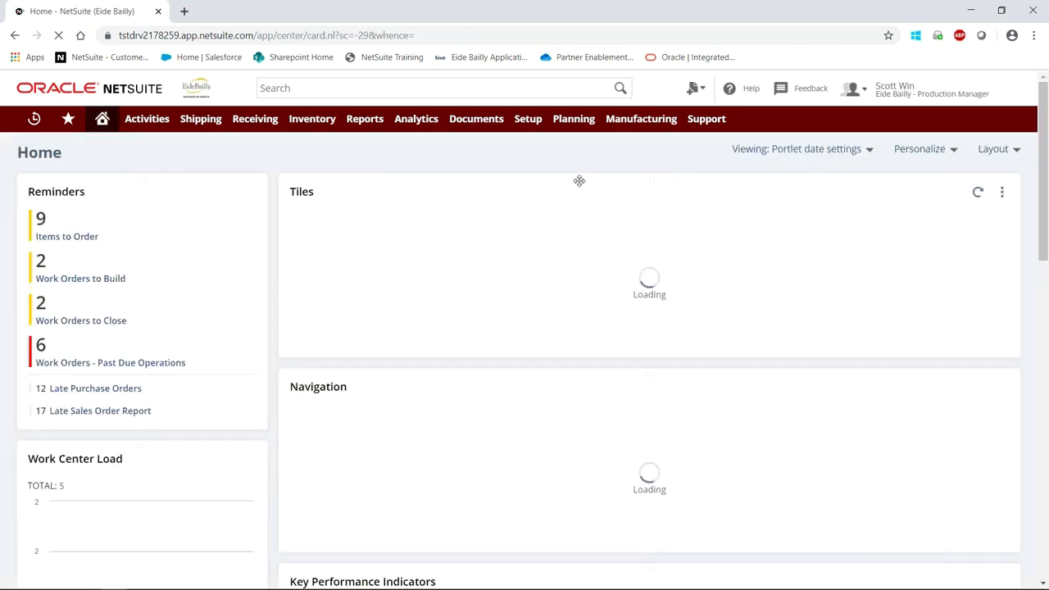
pyautogui.moveTo(1042, 133); pyautogui.dragTo(1043, 189)
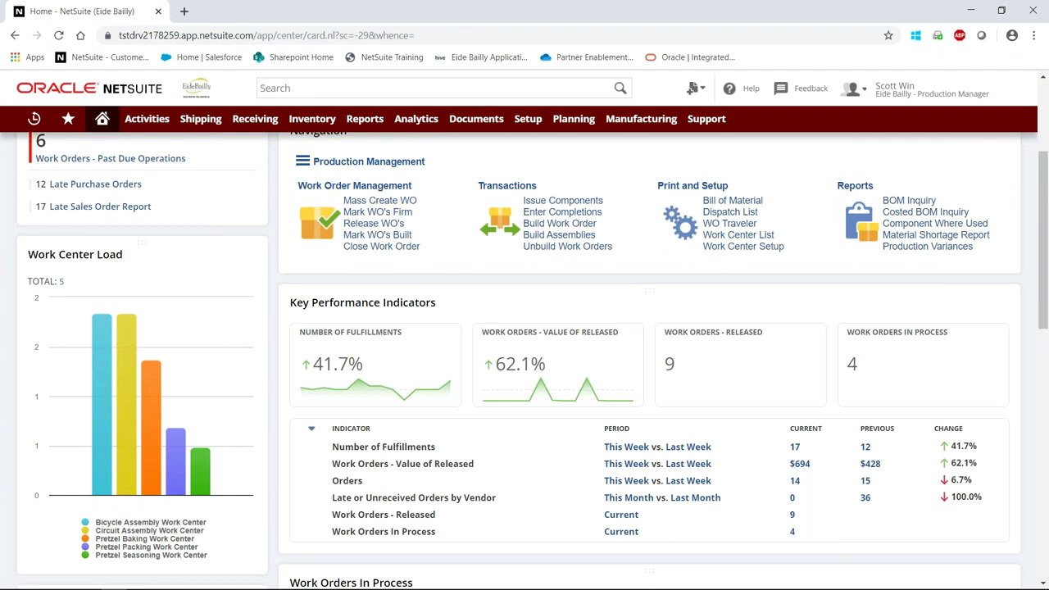
pyautogui.click(122, 522)
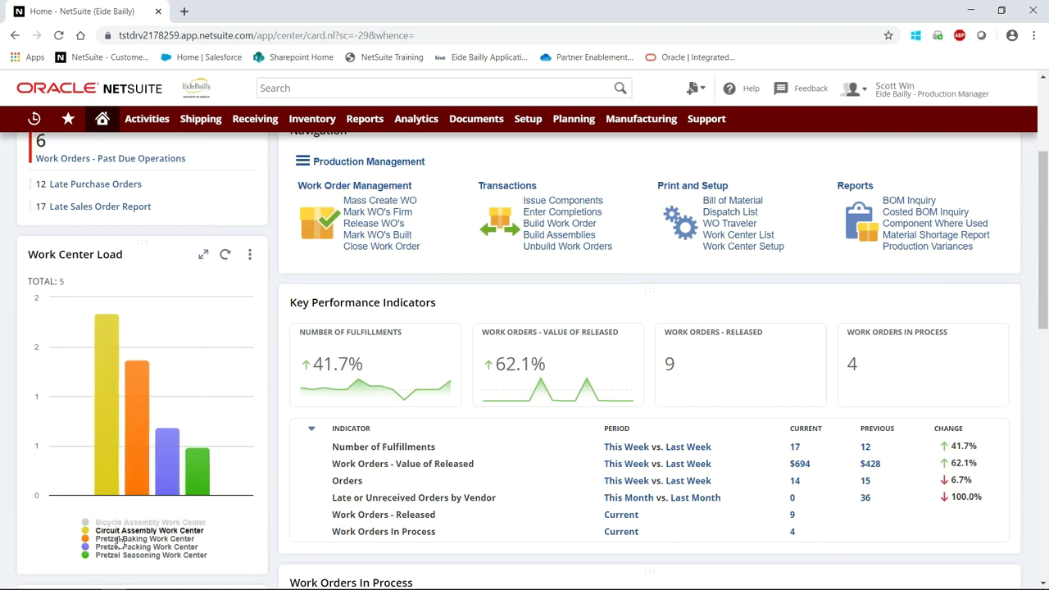
pyautogui.click(123, 539)
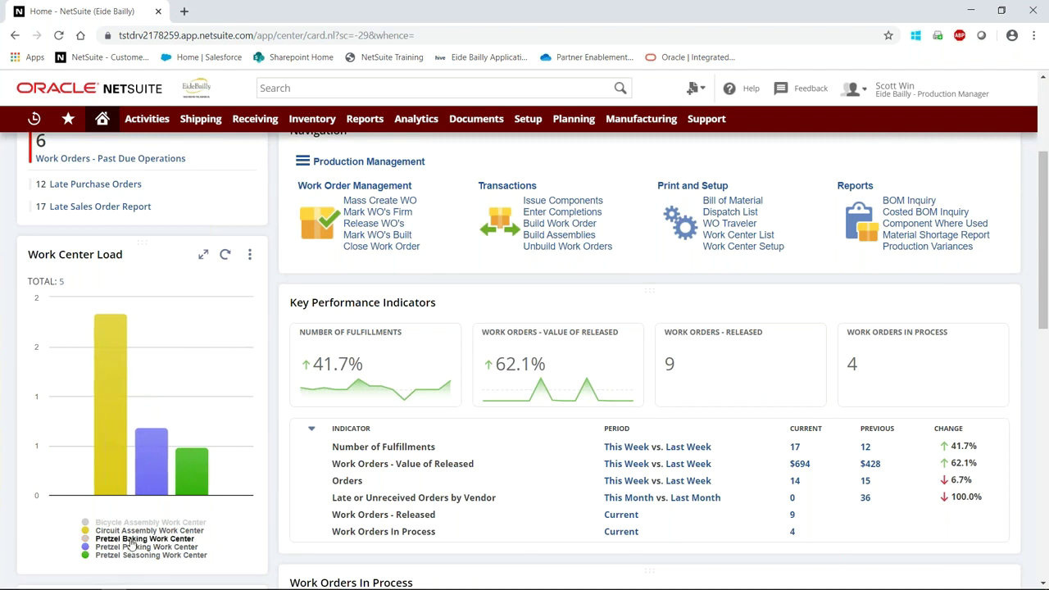
pyautogui.click(131, 538)
pyautogui.click(123, 522)
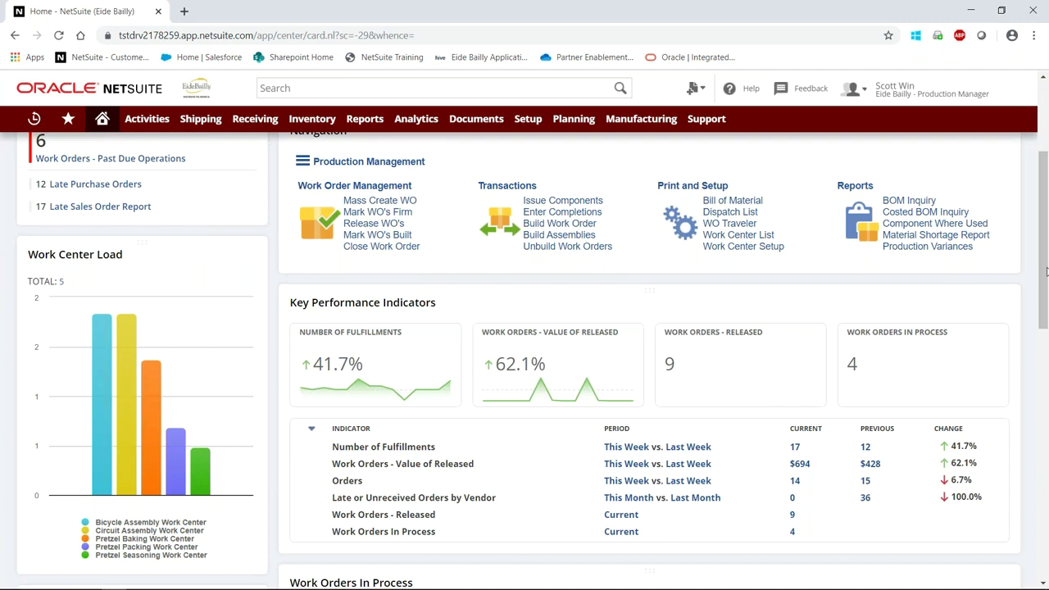
# Add a KPI Scorecard portlet to the home dashboard and close the dashboard personalization
pyautogui.scroll(-1, 643, 284)
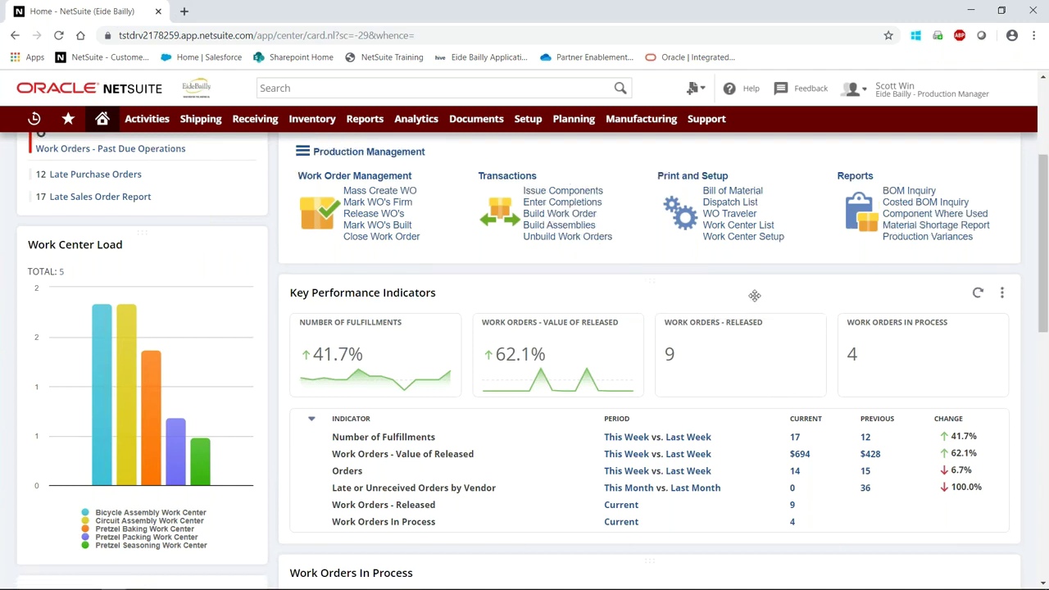
pyautogui.scroll(3, 753, 295)
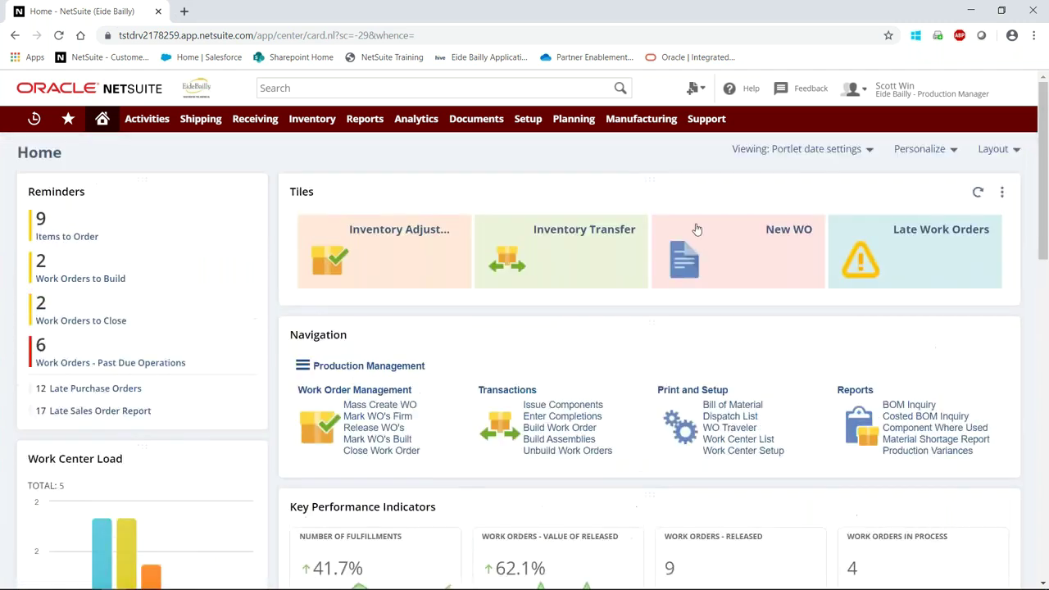
pyautogui.click(942, 155)
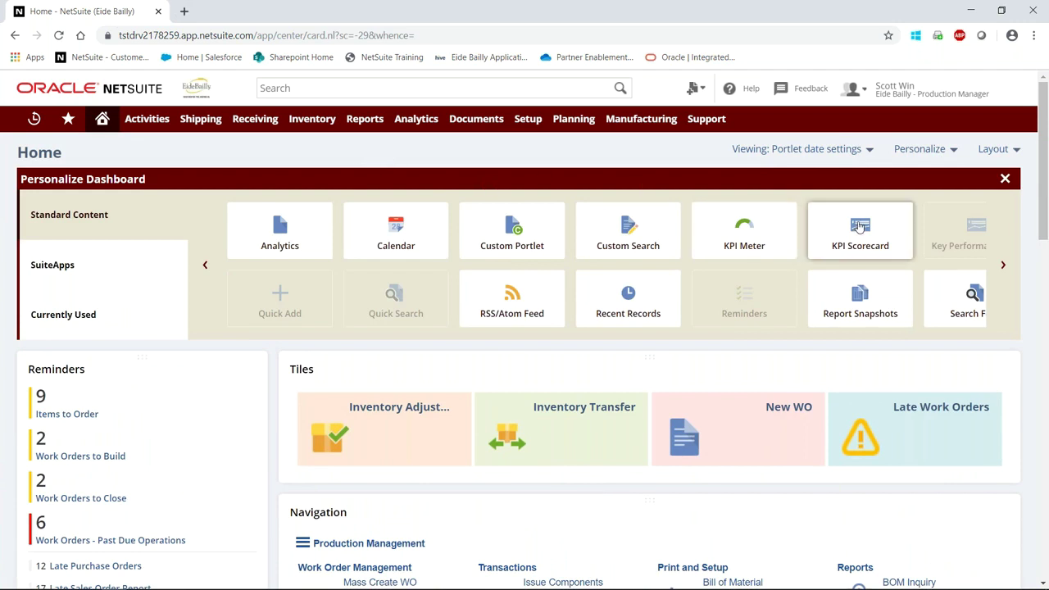
pyautogui.click(882, 244)
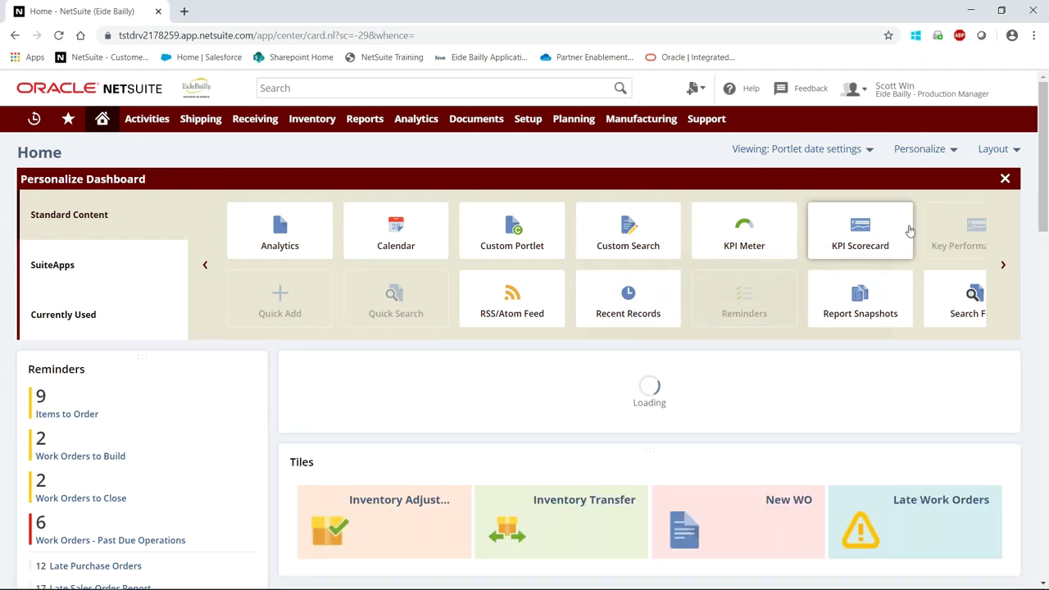
pyautogui.click(1005, 179)
# Set up the new KPI Scorecard portlet to show the Manufacturing Operations scorecard and save it
pyautogui.moveTo(1000, 193)
pyautogui.click(993, 212)
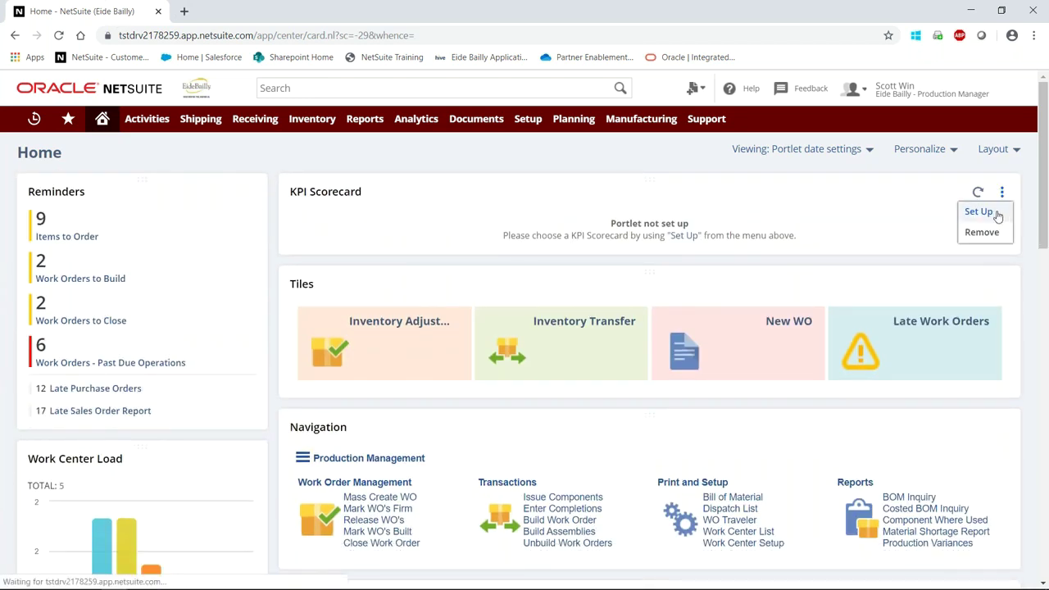
pyautogui.click(480, 297)
pyautogui.moveTo(480, 328); pyautogui.dragTo(486, 371)
pyautogui.click(459, 353)
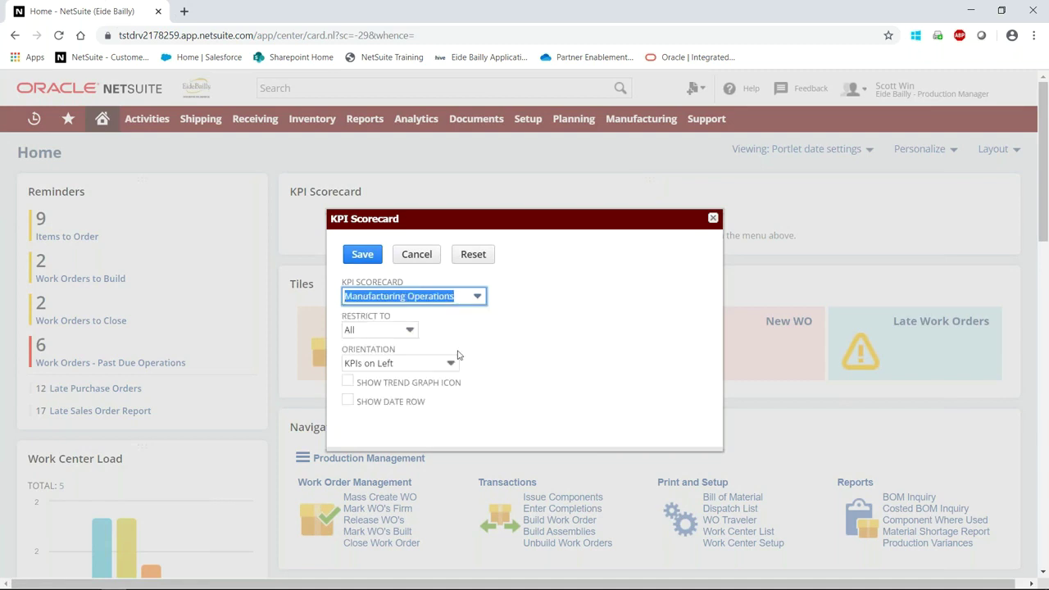
pyautogui.click(363, 255)
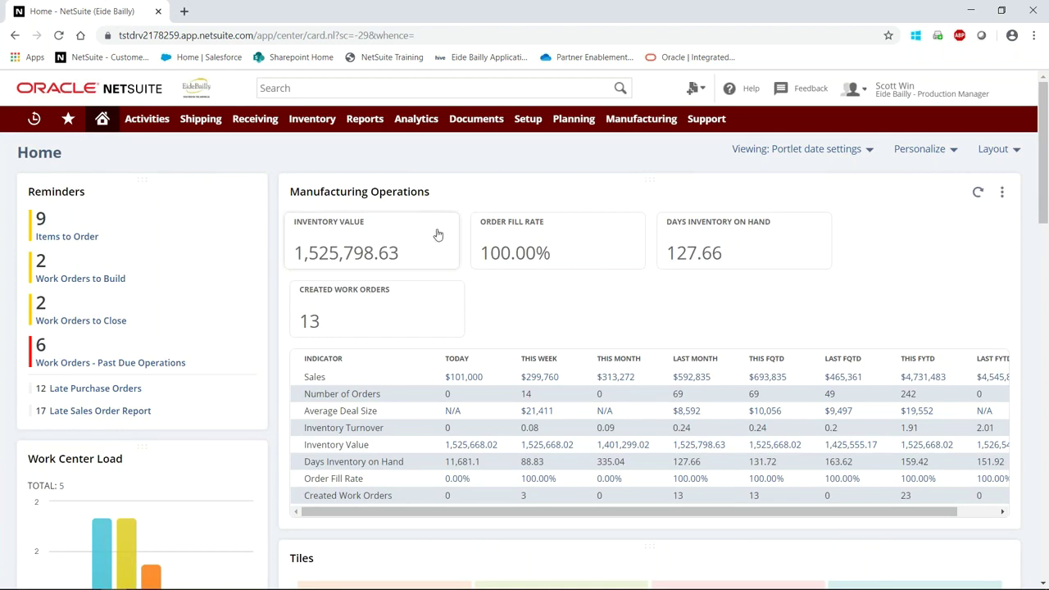
# Review the Manufacturing Operations KPIs, the in-process work orders with the Smith Supplies customer details, and the released work orders
pyautogui.scroll(-1, 644, 282)
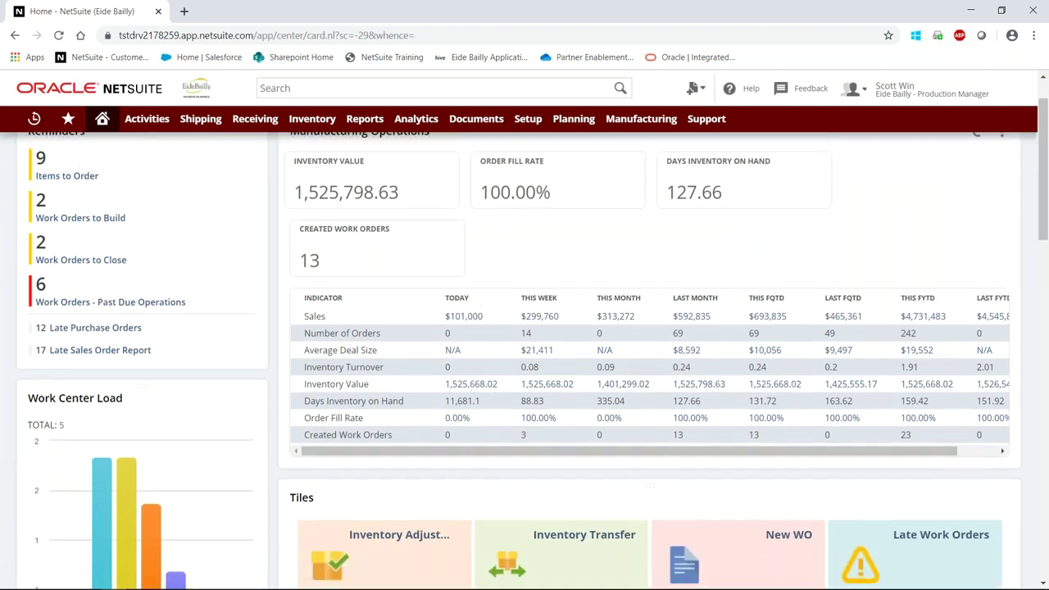
pyautogui.scroll(1, 645, 293)
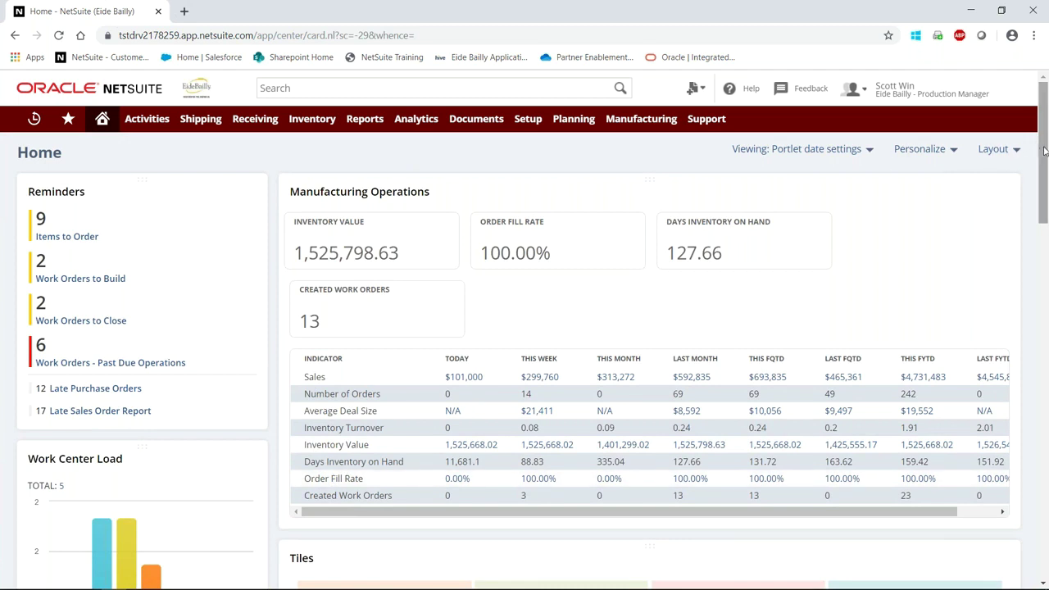
pyautogui.moveTo(1044, 150); pyautogui.dragTo(1043, 421)
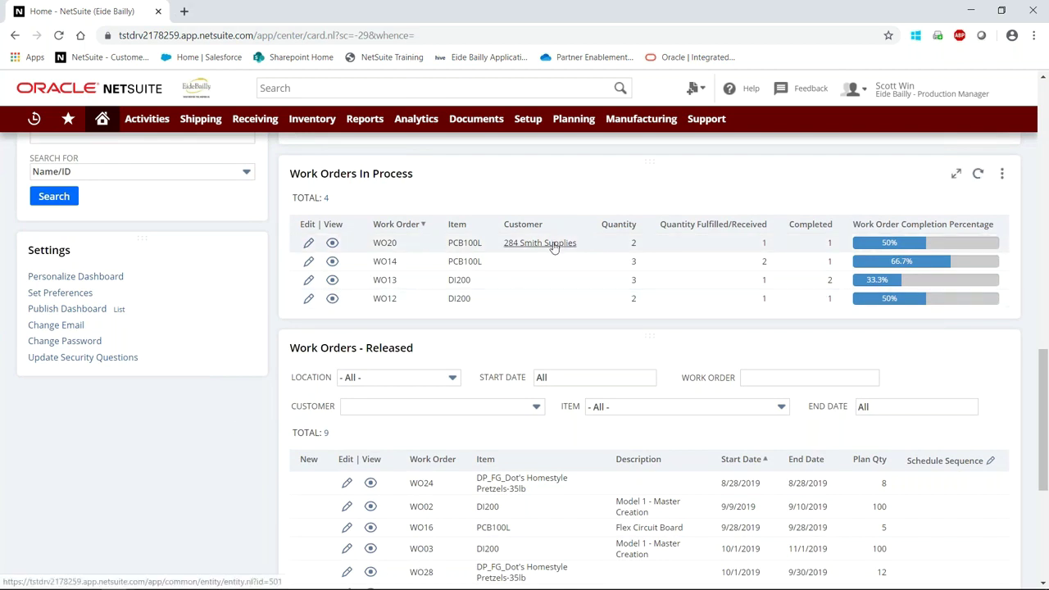
pyautogui.moveTo(560, 247)
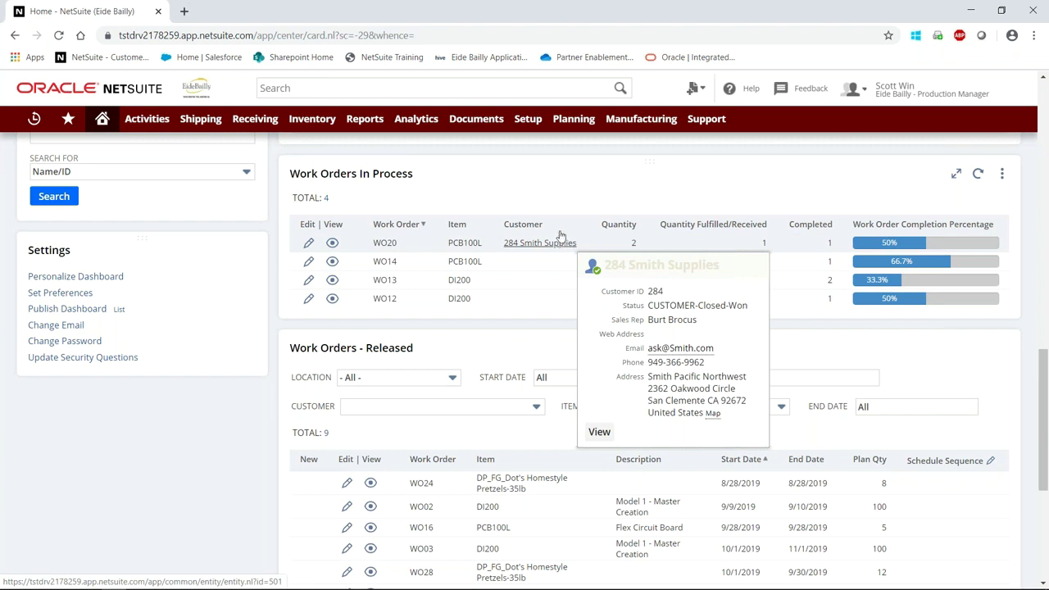
pyautogui.scroll(-1, 533, 209)
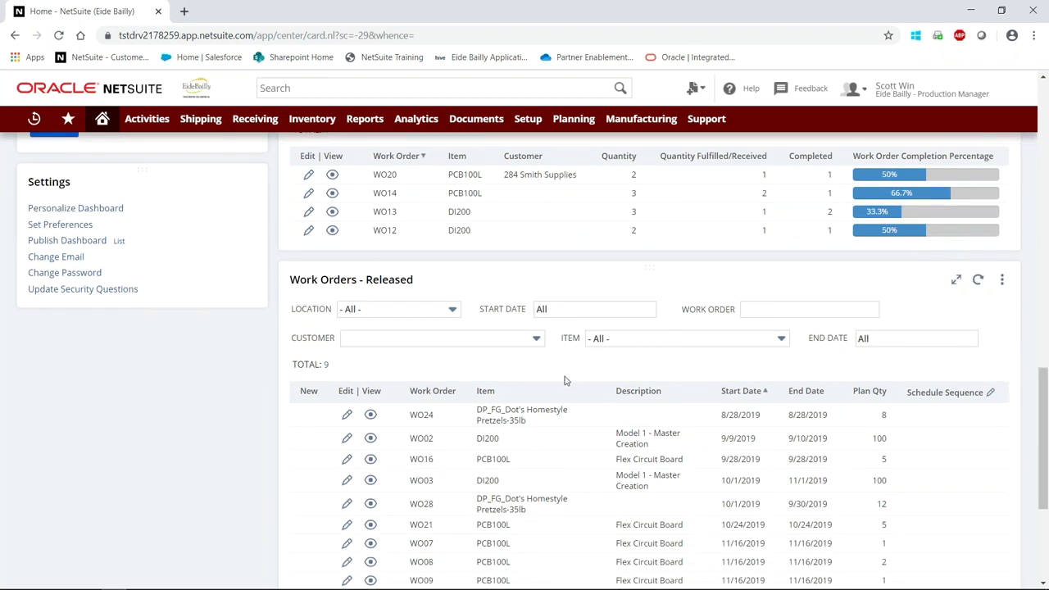
pyautogui.scroll(-2, 543, 375)
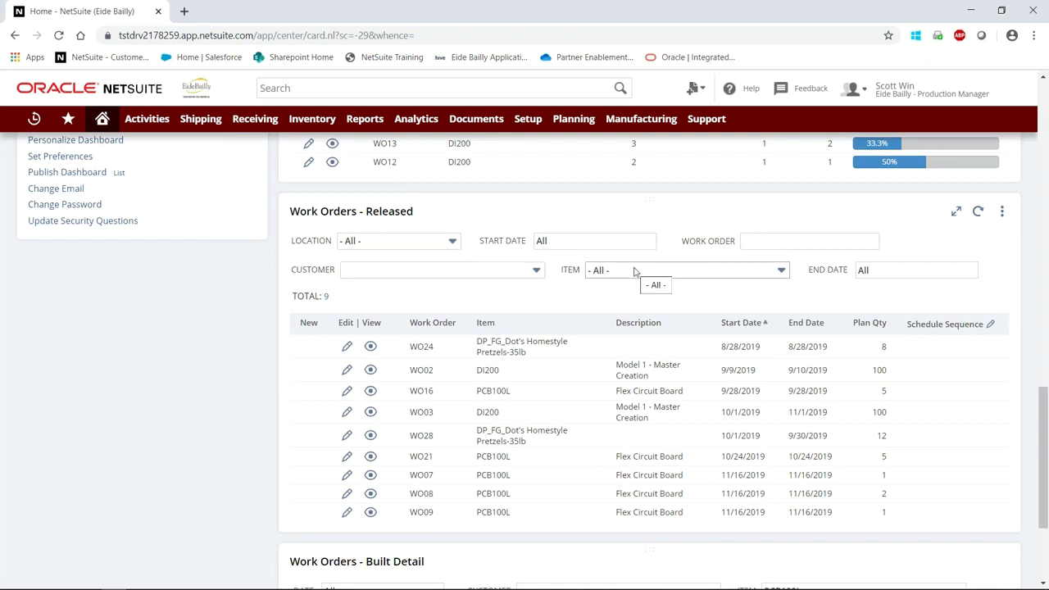
pyautogui.scroll(3, 639, 269)
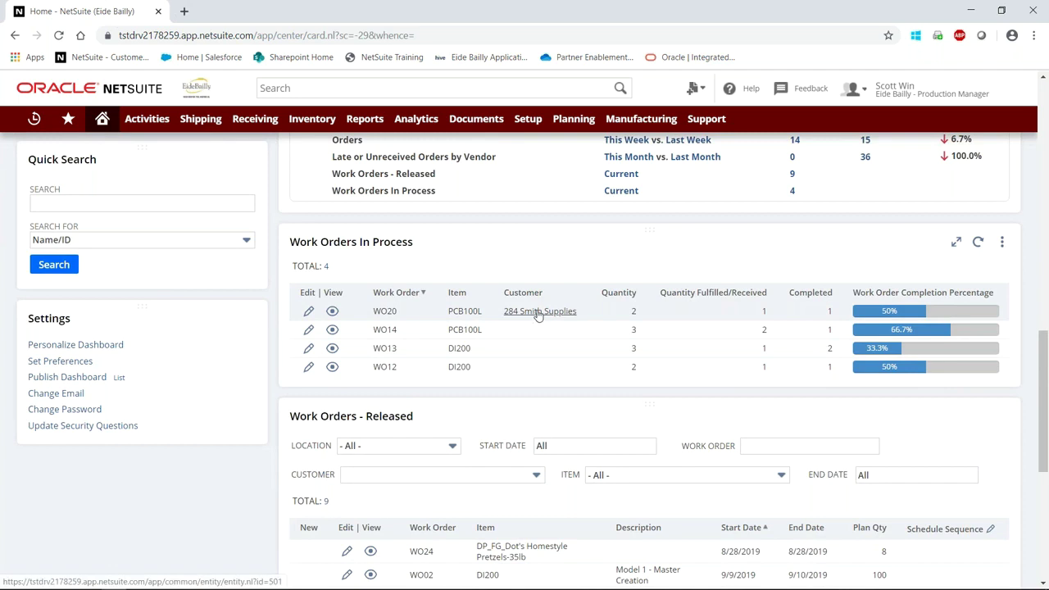
# View the in-process Smith Supplies work order and examine its source sales order and the component quantities, back orders and purchasing transactions
pyautogui.click(333, 312)
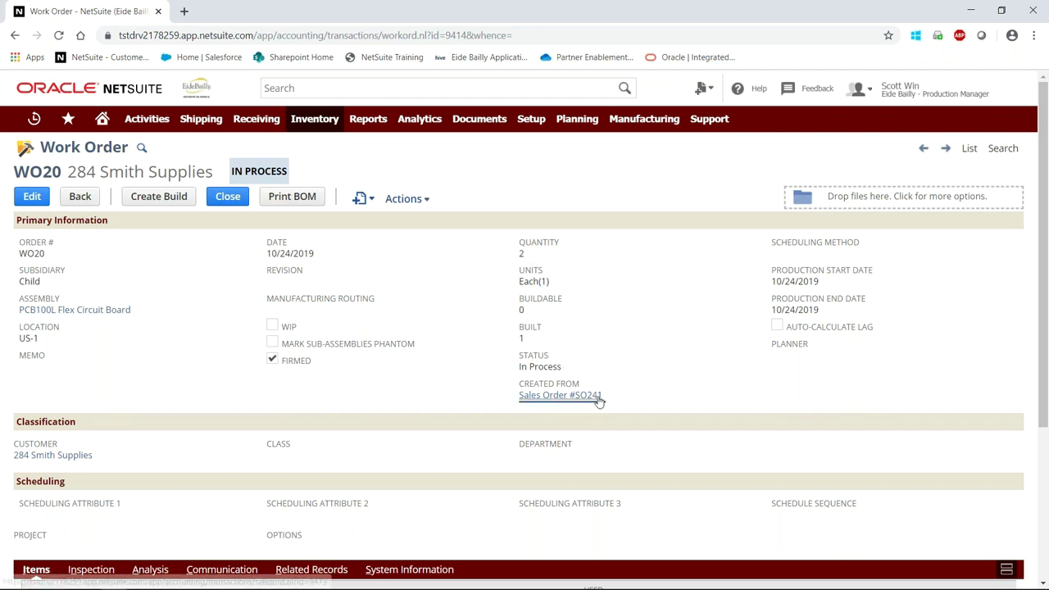
pyautogui.moveTo(599, 400)
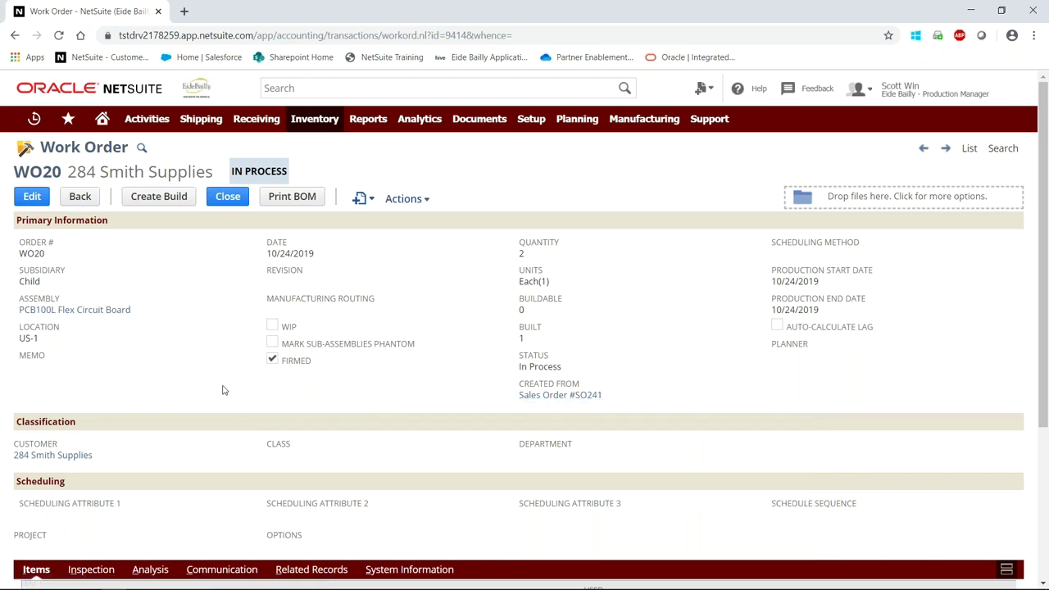
pyautogui.scroll(-3, 201, 308)
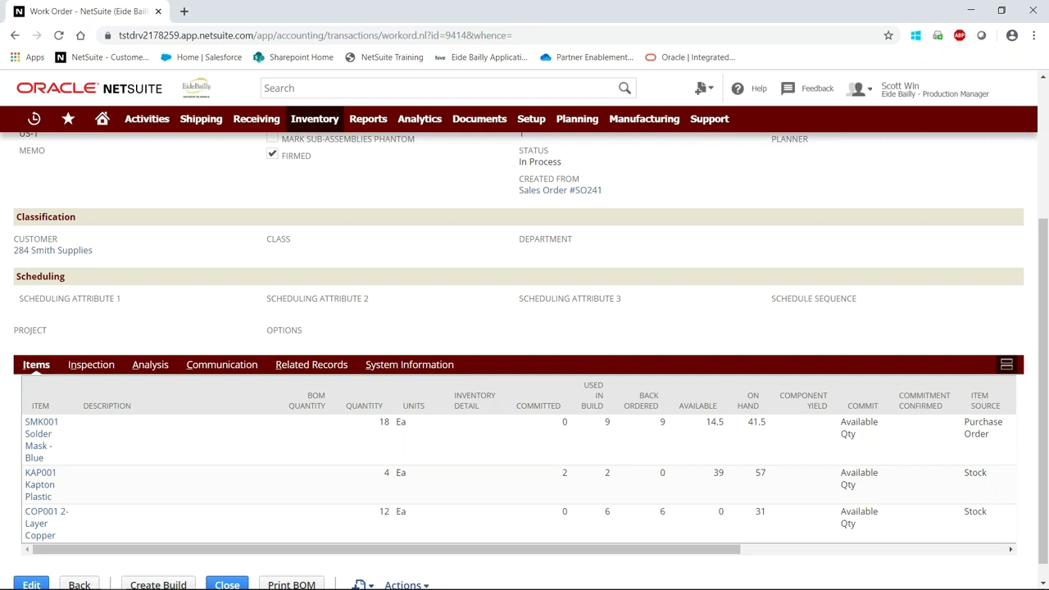
pyautogui.doubleClick(384, 422)
pyautogui.doubleClick(402, 422)
pyautogui.click(625, 438)
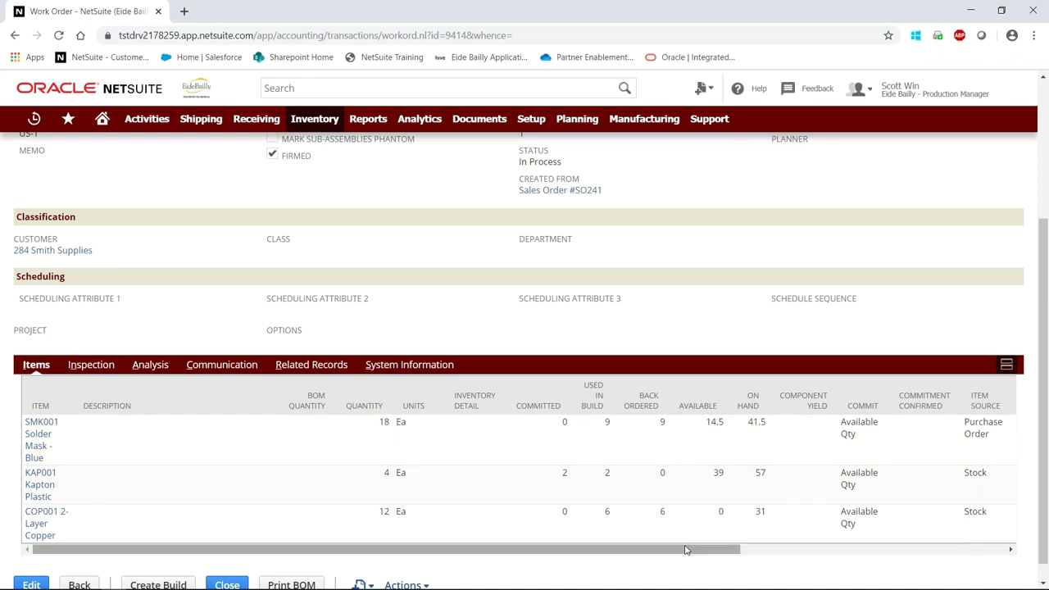
pyautogui.moveTo(680, 551); pyautogui.dragTo(807, 528)
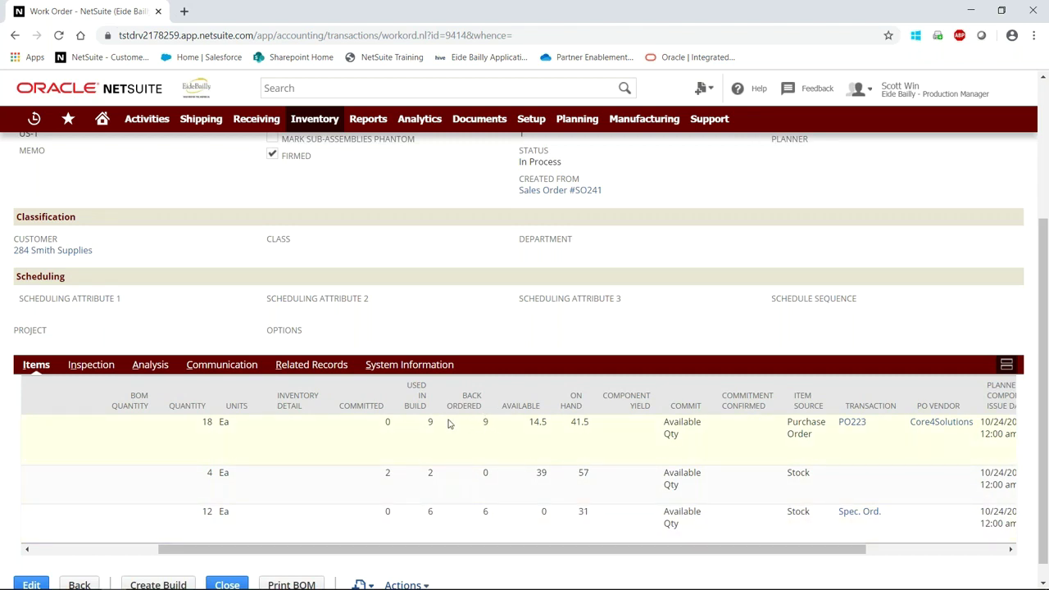
pyautogui.moveTo(458, 549); pyautogui.dragTo(380, 555)
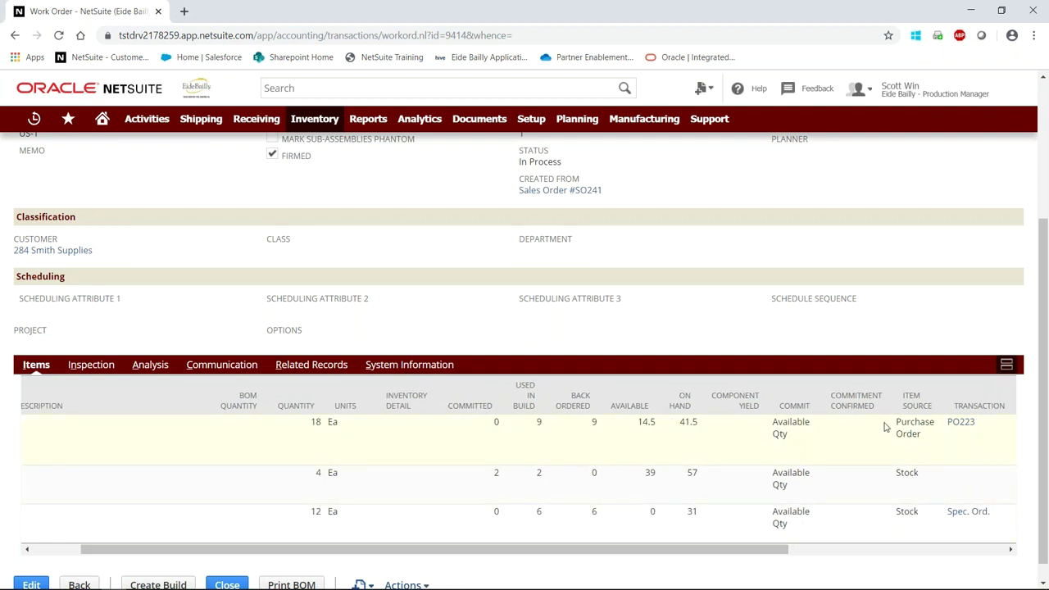
# Create and save a special-order purchase order for the COP001 2-Layer Copper component with Core4Solutions as vendor, and check the work order's items
pyautogui.click(967, 512)
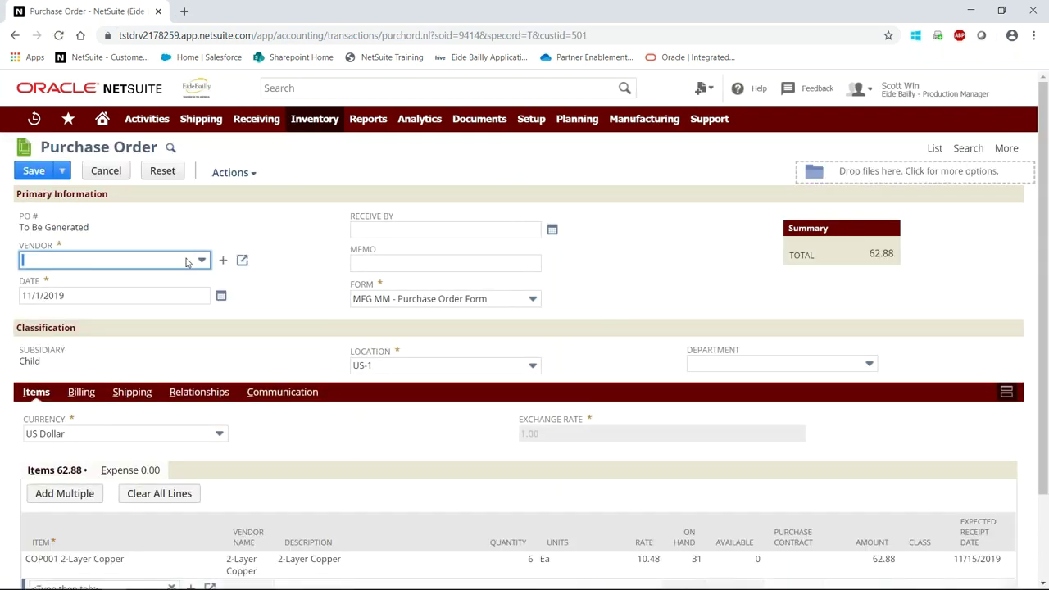
pyautogui.click(187, 261)
pyautogui.scroll(-2, 172, 315)
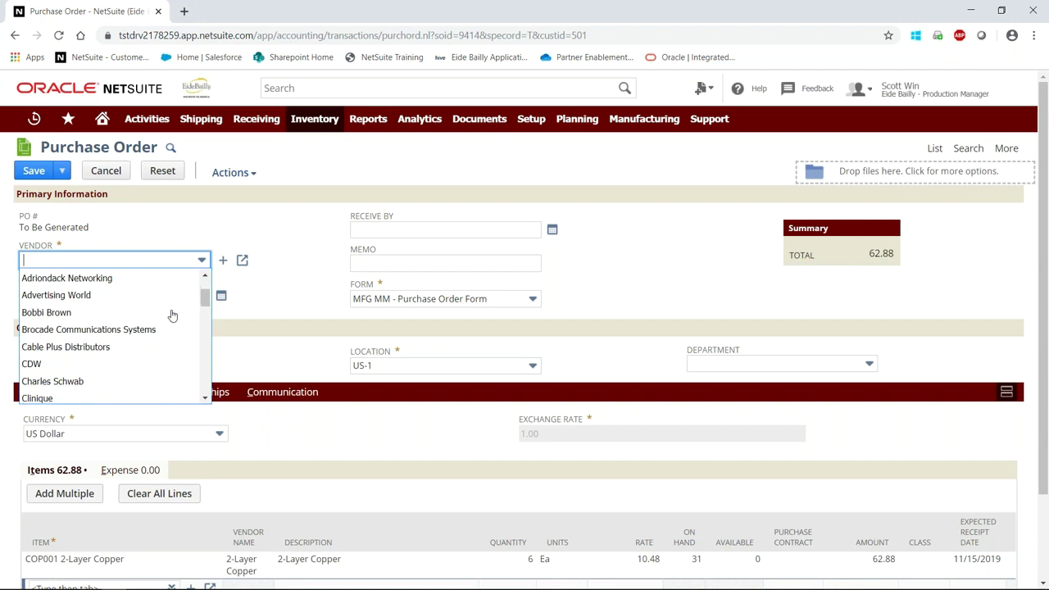
pyautogui.scroll(-2, 172, 316)
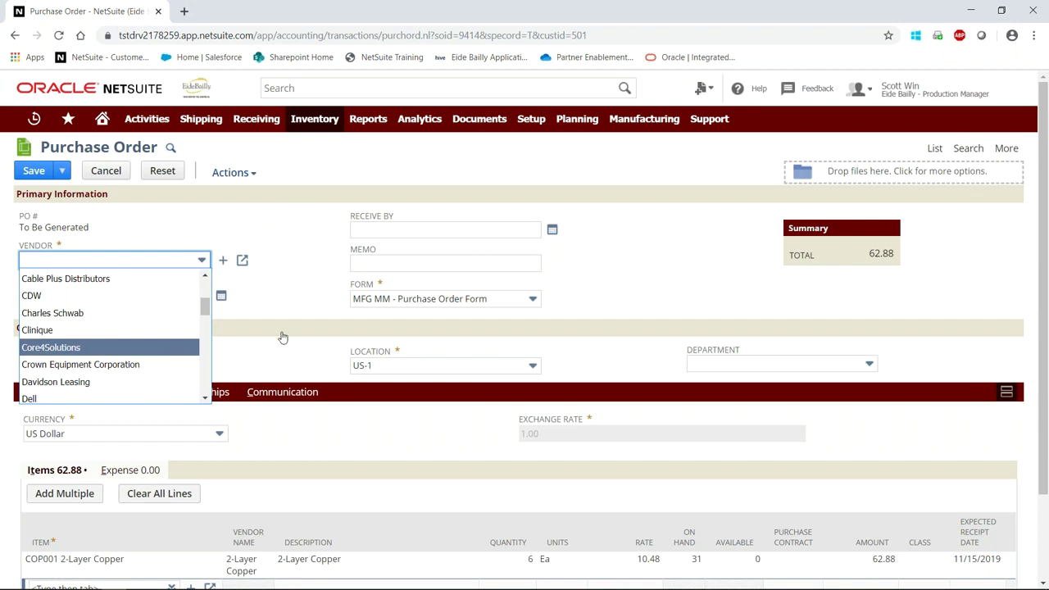
pyautogui.press('Return')
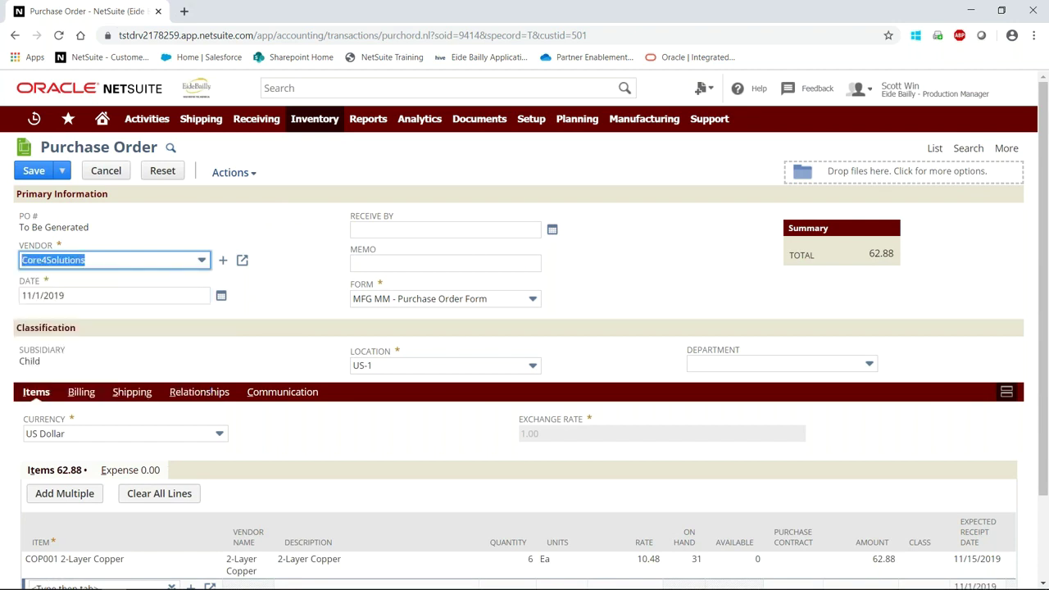
pyautogui.click(29, 177)
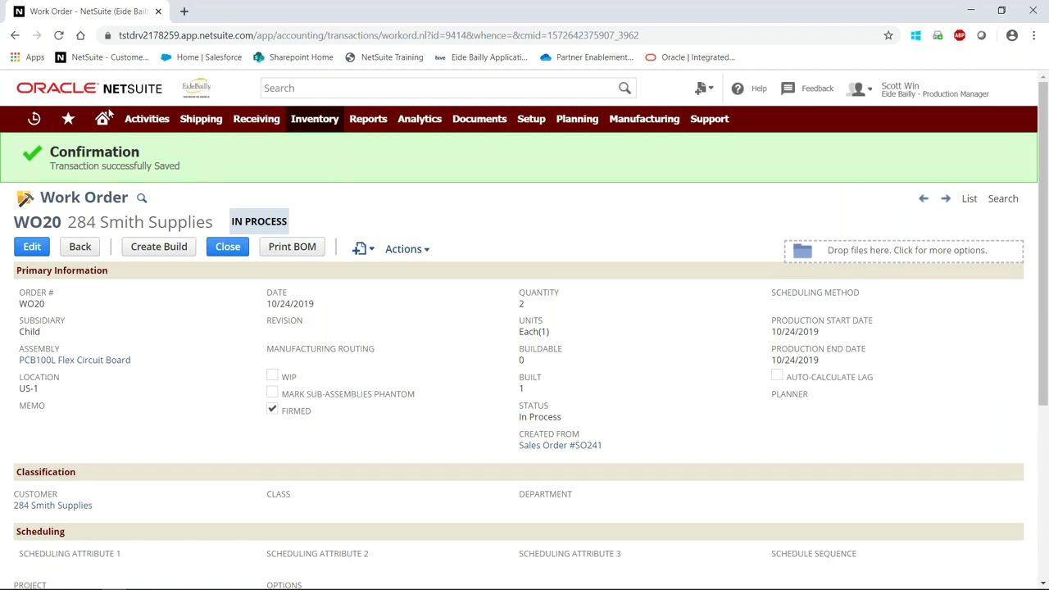
pyautogui.scroll(-3, 560, 189)
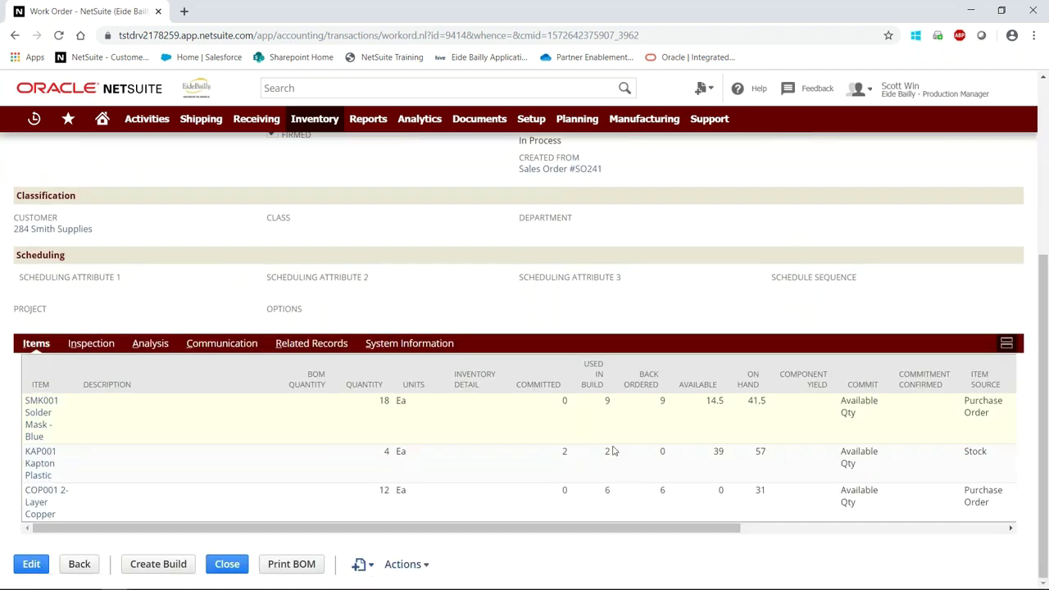
# Examine the existing assembly build among the work order's related records in a separate tab, and check the work order's system notes
pyautogui.moveTo(623, 532); pyautogui.dragTo(850, 514)
pyautogui.moveTo(688, 530); pyautogui.dragTo(397, 555)
pyautogui.click(303, 345)
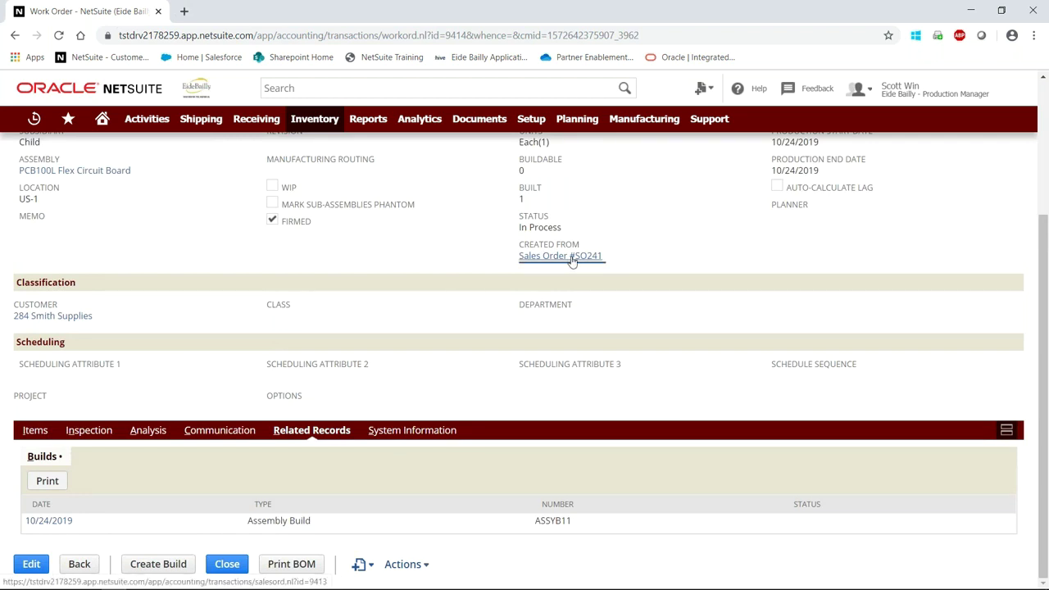
pyautogui.moveTo(572, 261)
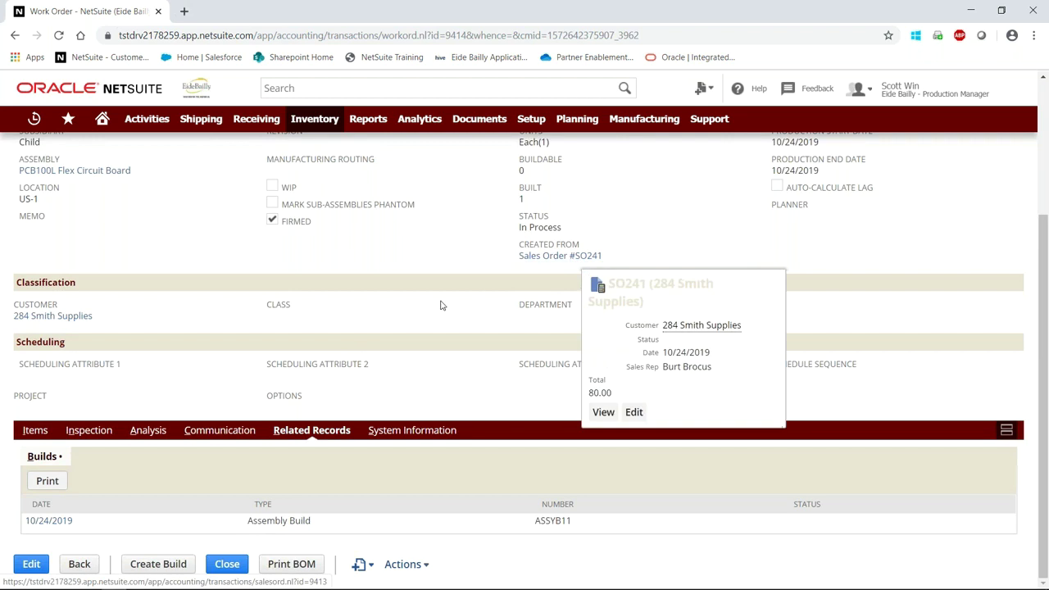
pyautogui.rightClick(43, 527)
pyautogui.click(143, 419)
pyautogui.click(261, 11)
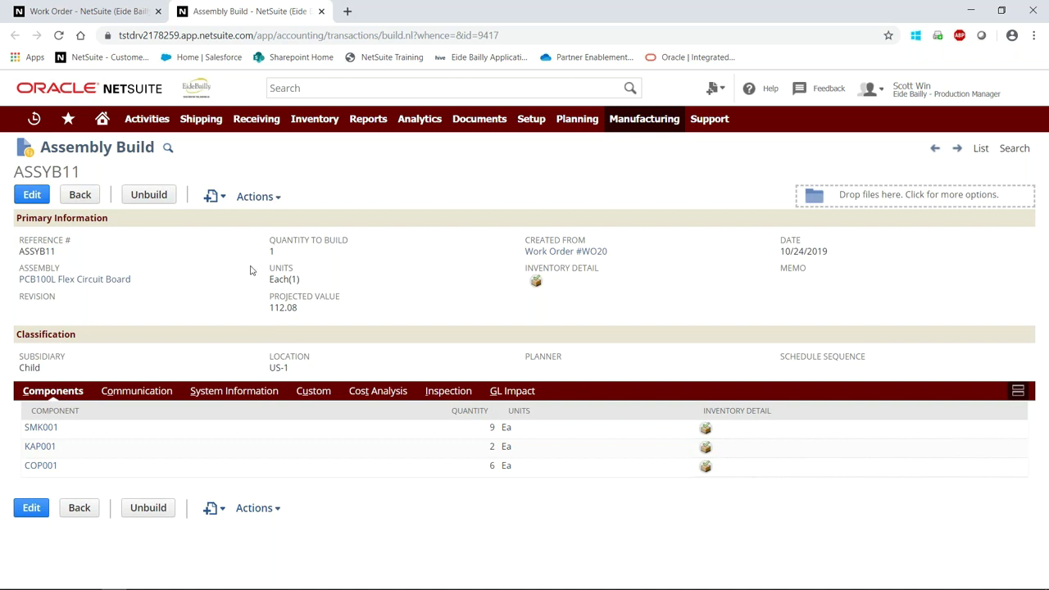
pyautogui.click(321, 12)
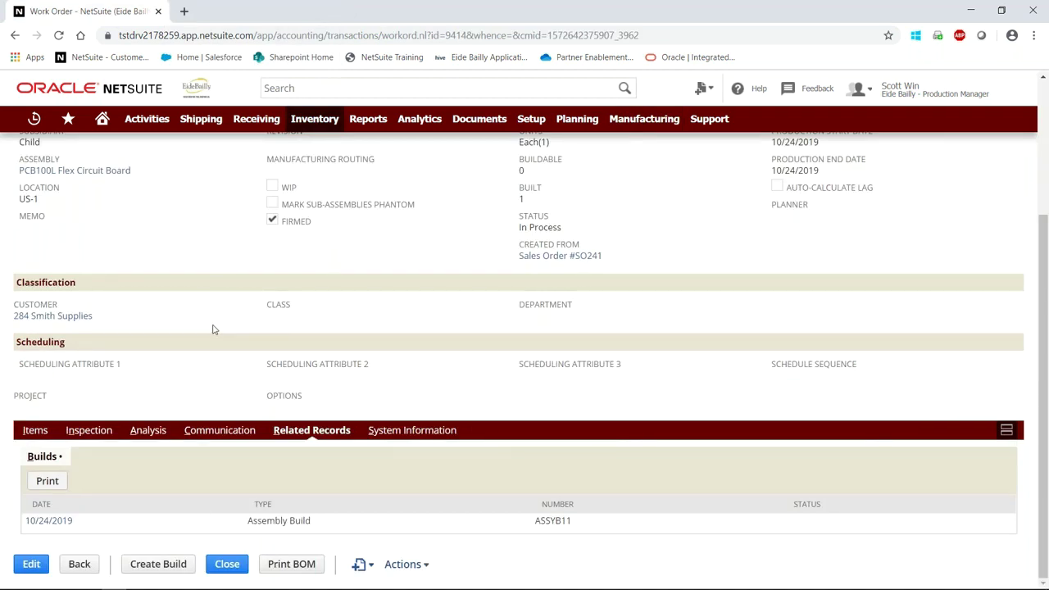
pyautogui.click(422, 431)
pyautogui.scroll(-3, 445, 352)
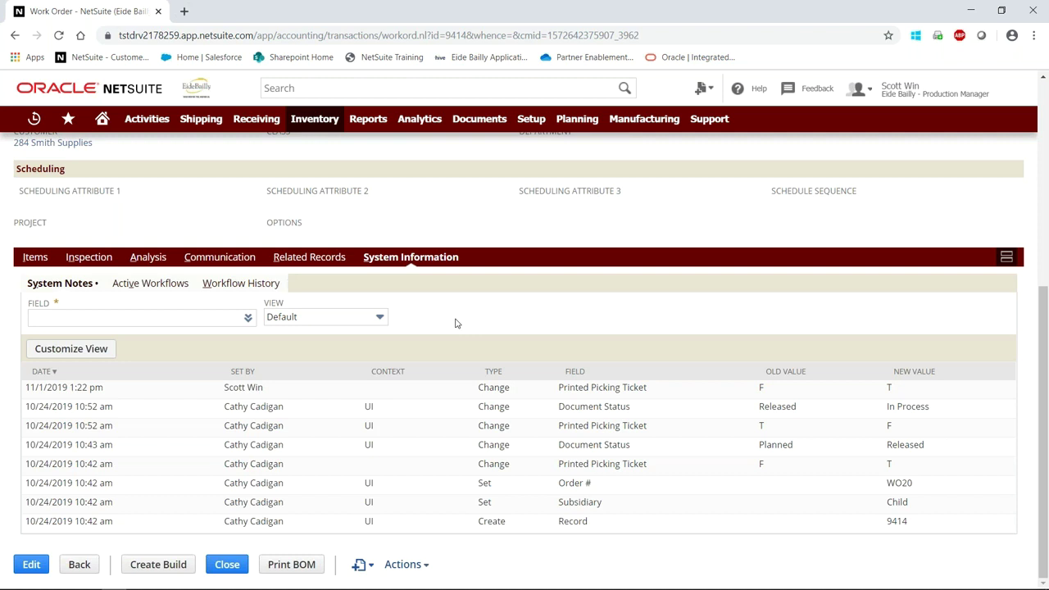
# Start a new assembly build for the PCB100L Flex Circuit Board from the work order
pyautogui.moveTo(1044, 335); pyautogui.dragTo(1044, 131)
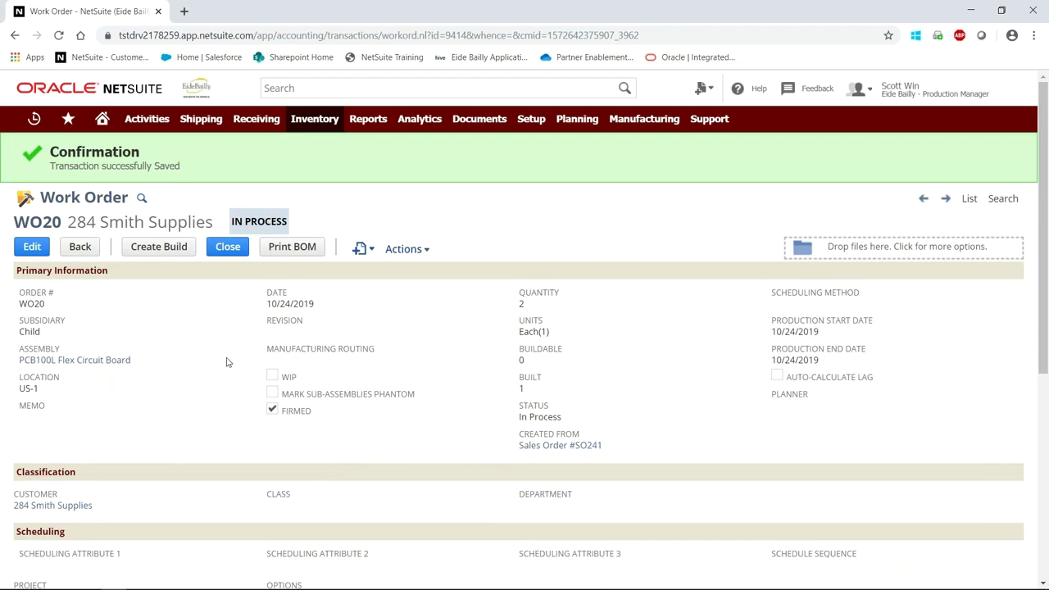
pyautogui.click(164, 256)
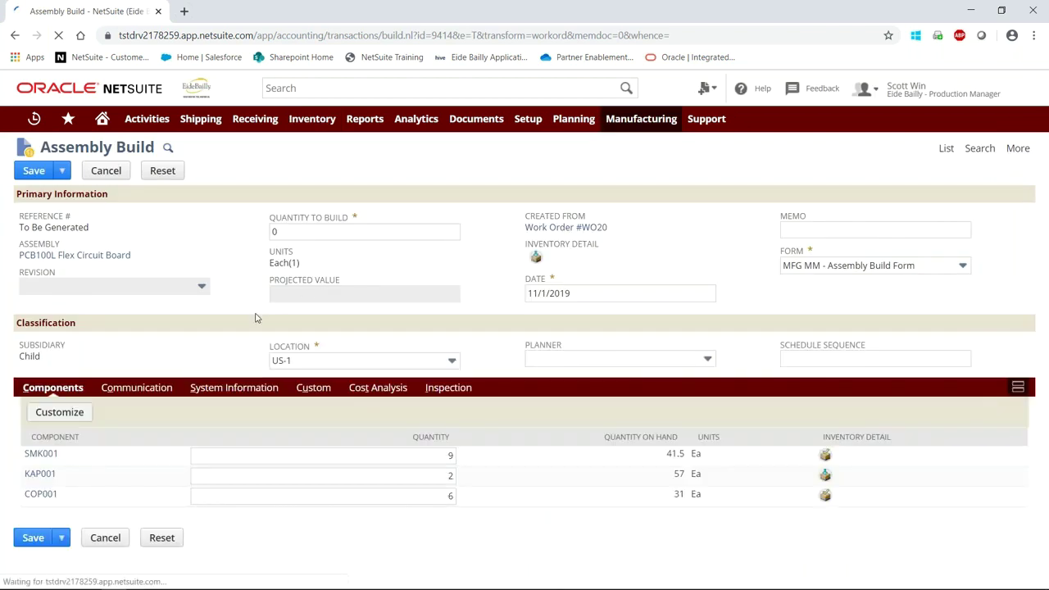
pyautogui.click(825, 454)
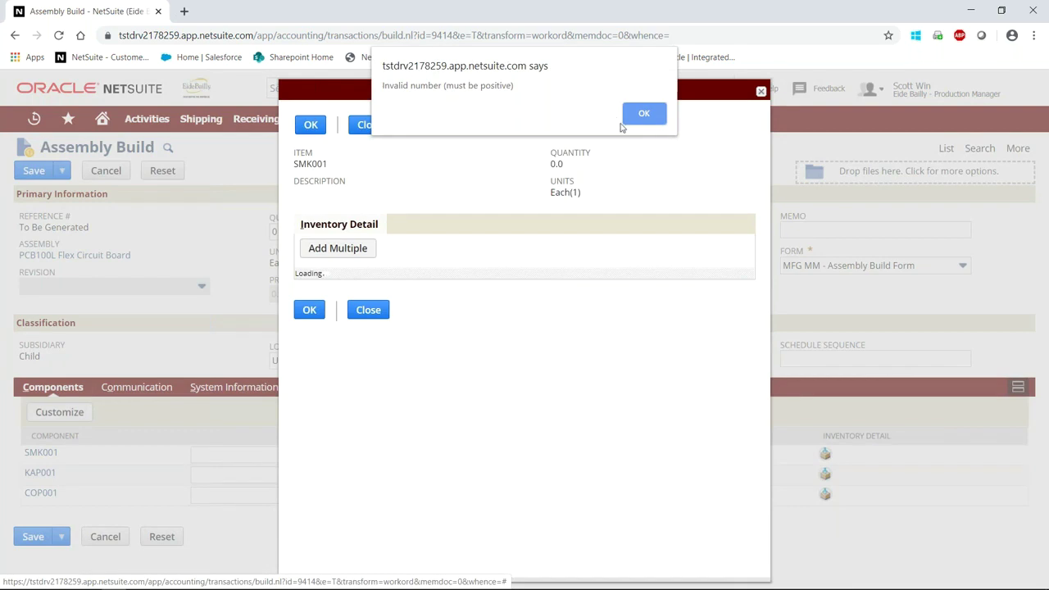
pyautogui.click(636, 110)
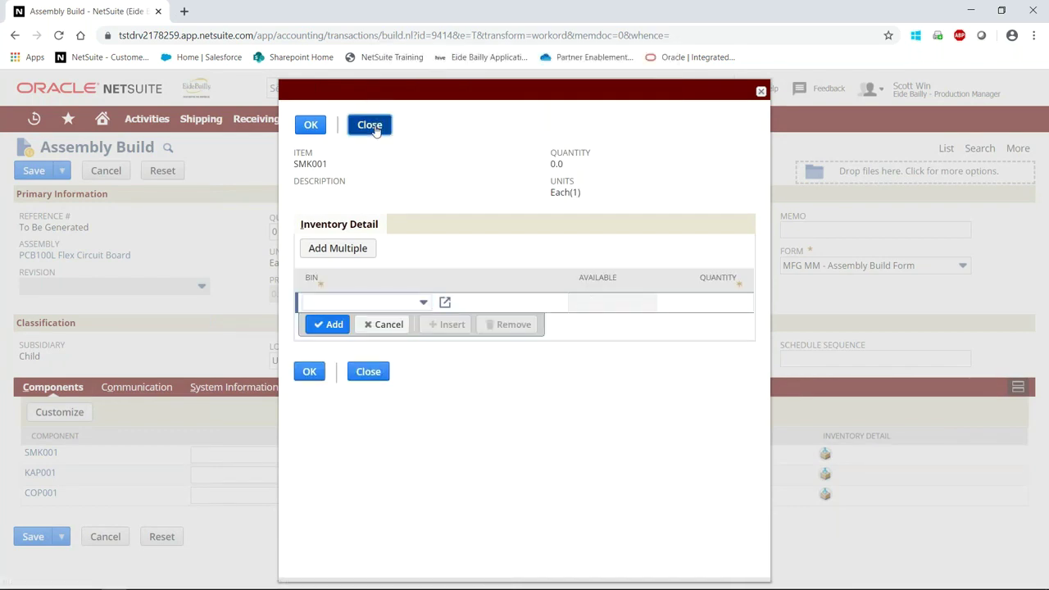
pyautogui.click(369, 126)
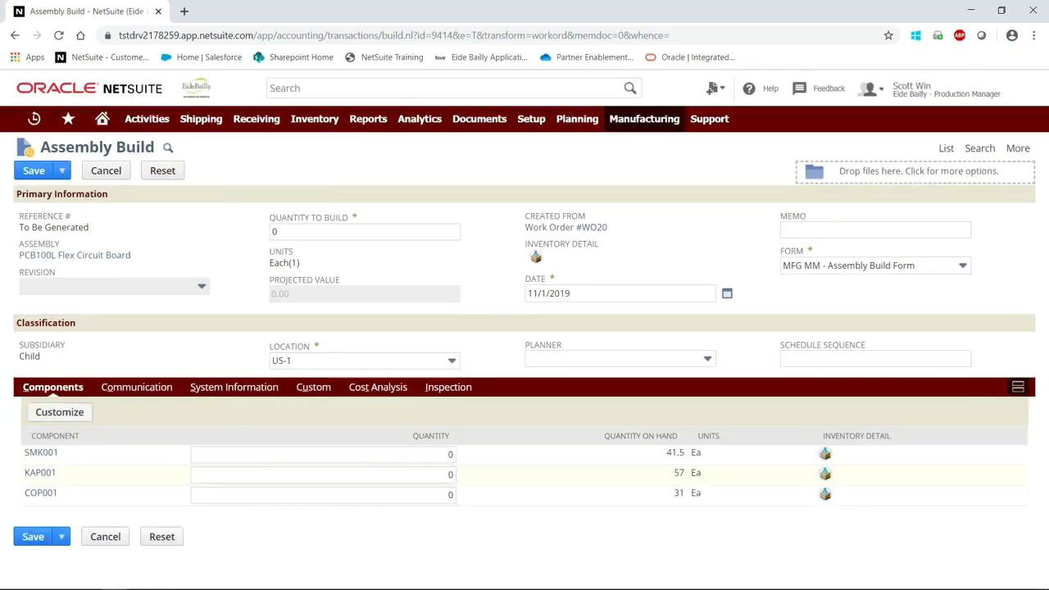
# Set the assembly build's quantity to build to 1
pyautogui.doubleClick(273, 231)
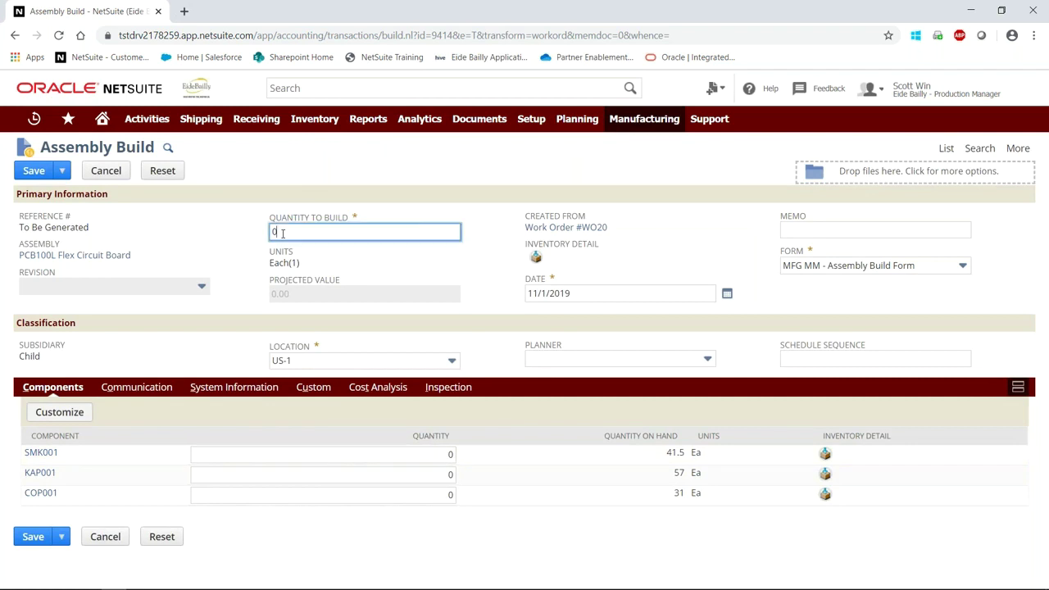
pyautogui.write('1')
pyautogui.click(500, 257)
pyautogui.click(644, 110)
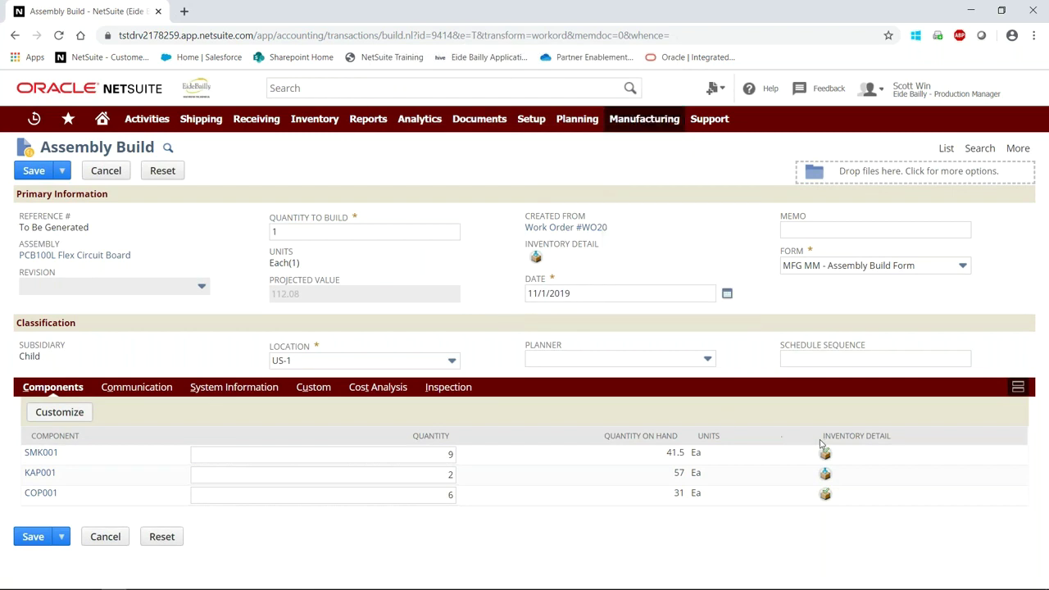
# Assign the KAP001 component's inventory detail to bin A001 with a quantity of 2
pyautogui.click(825, 474)
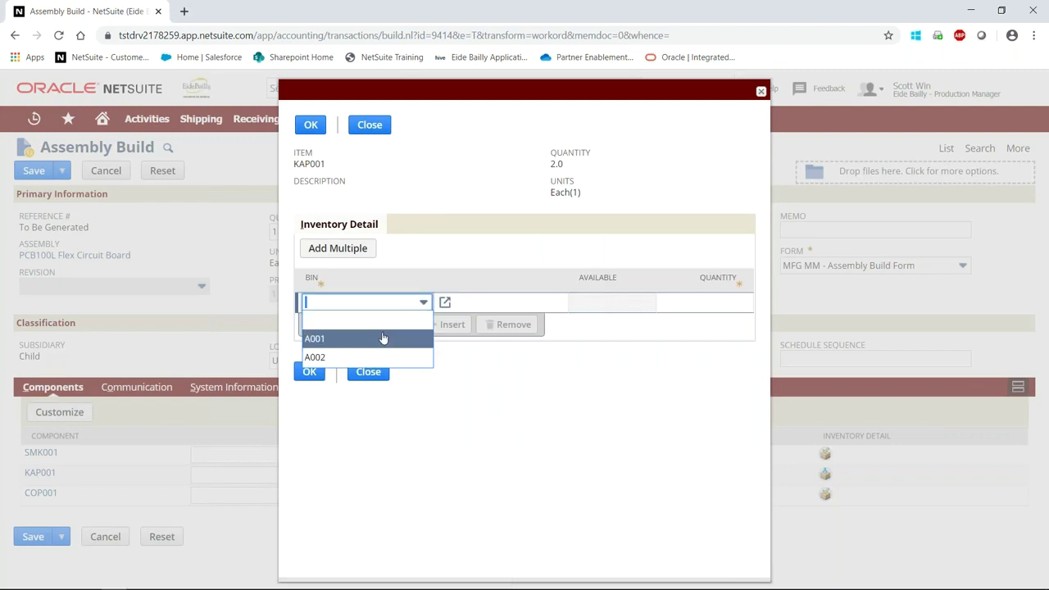
pyautogui.click(382, 337)
pyautogui.click(732, 308)
pyautogui.write('2')
pyautogui.press('Tab')
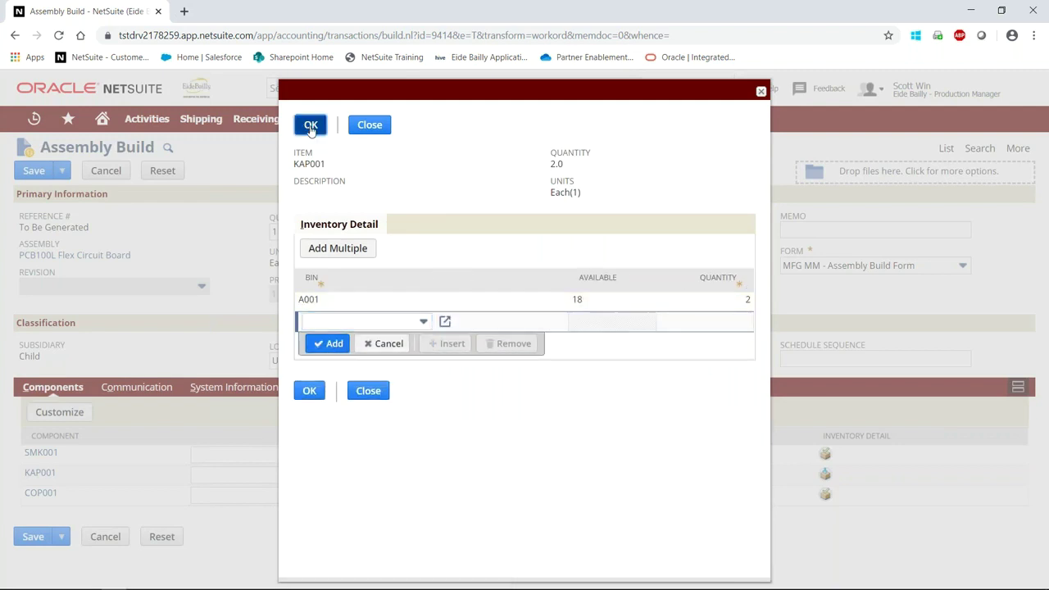
pyautogui.click(310, 125)
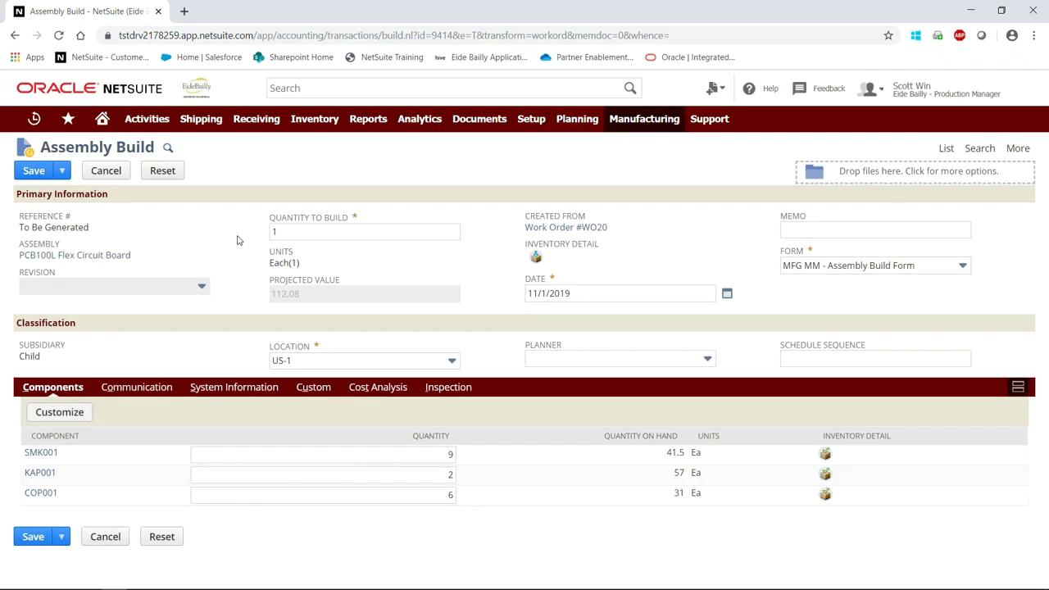
# Enter serial/lot number 123456 with quantity 1 in the PCB100L assembly's inventory detail and save the assembly build
pyautogui.click(537, 257)
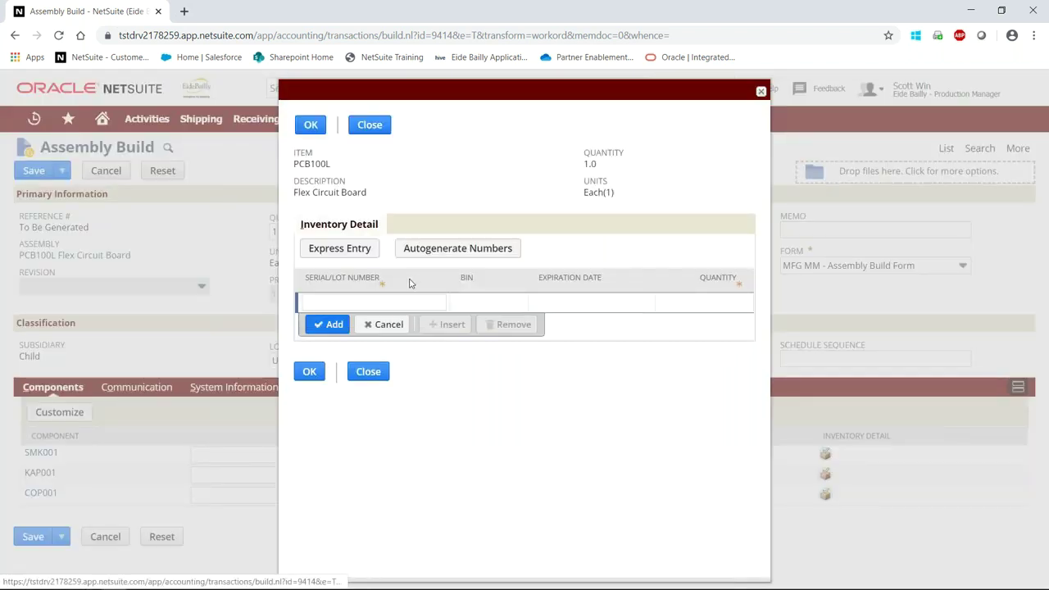
pyautogui.click(403, 300)
pyautogui.write('1')
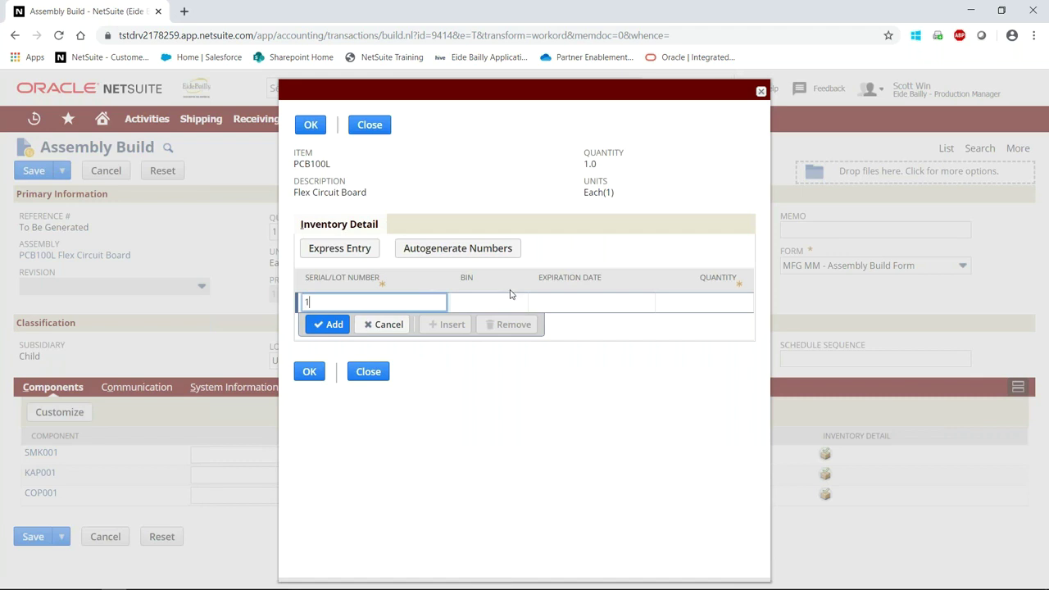
pyautogui.write('23456')
pyautogui.click(678, 301)
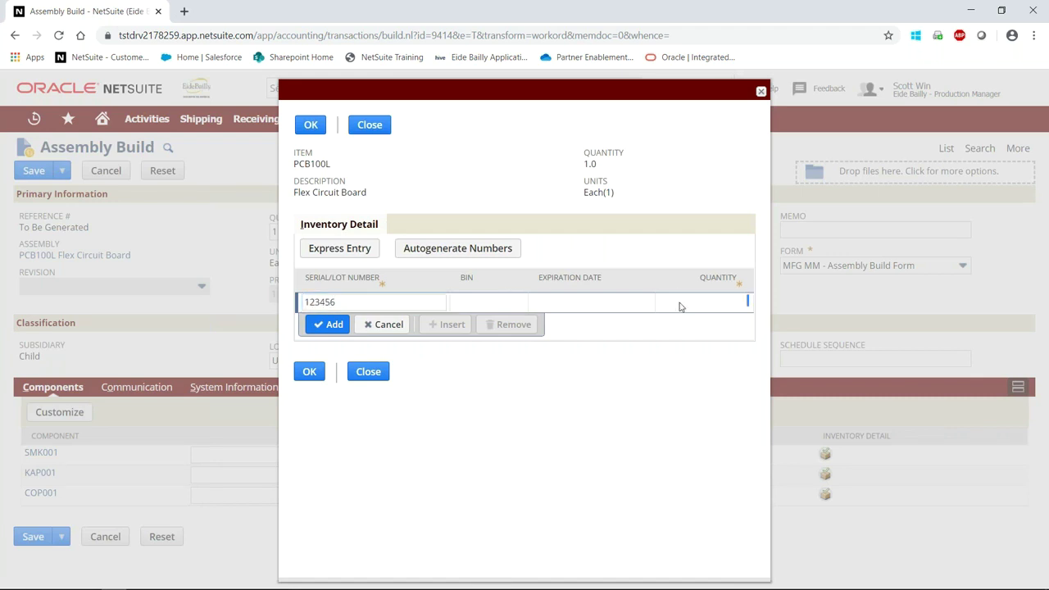
pyautogui.write('1')
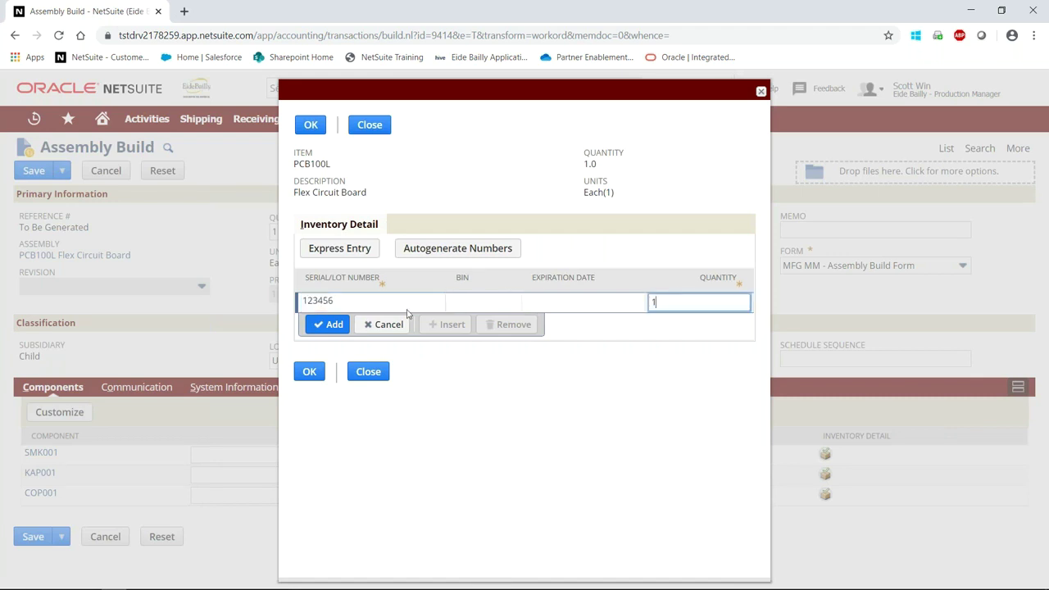
pyautogui.click(327, 324)
pyautogui.click(310, 126)
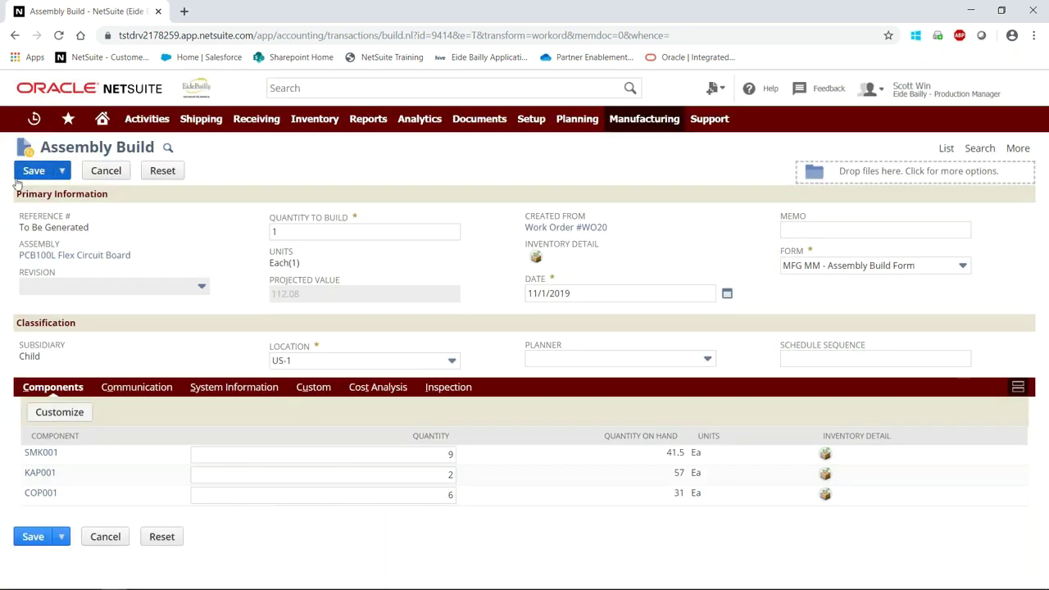
pyautogui.click(34, 171)
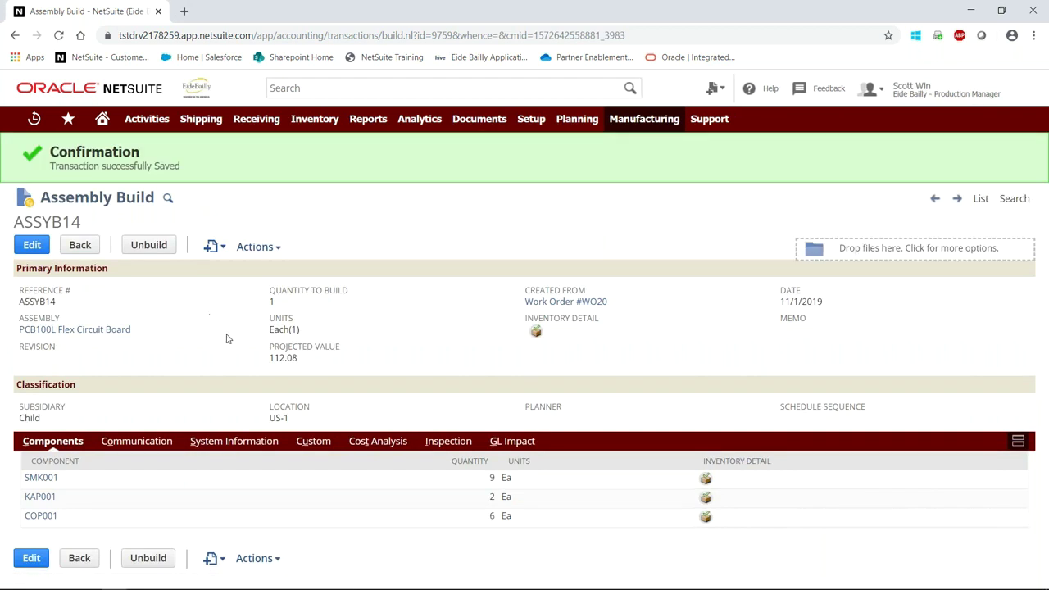
# Return to the work order from the saved assembly build and check its built quantity and status
pyautogui.click(579, 303)
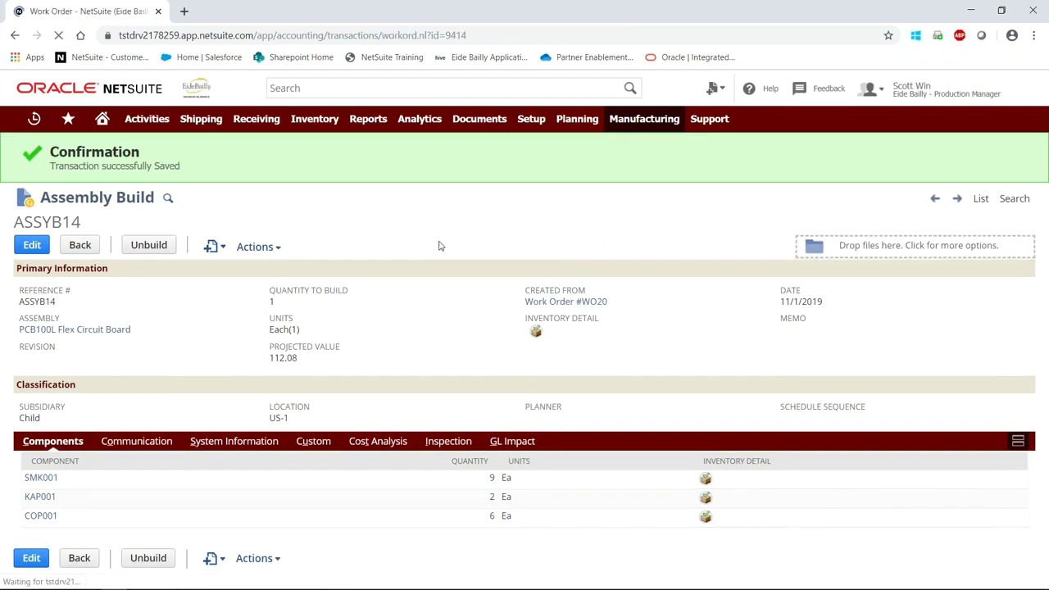
pyautogui.scroll(-1, 545, 279)
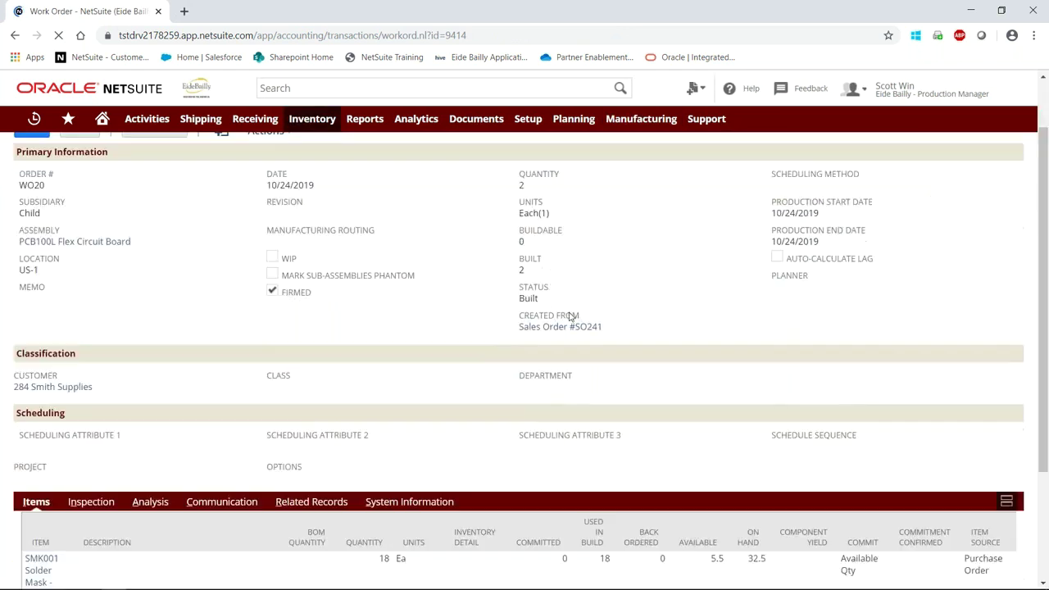
pyautogui.moveTo(524, 272); pyautogui.dragTo(501, 318)
pyautogui.click(501, 319)
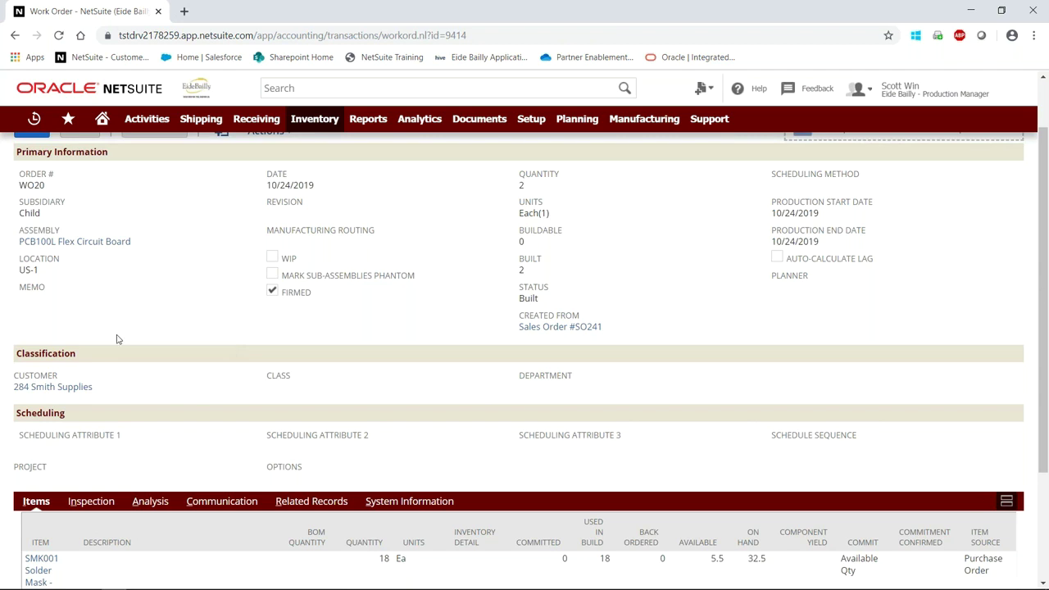
pyautogui.moveTo(102, 118)
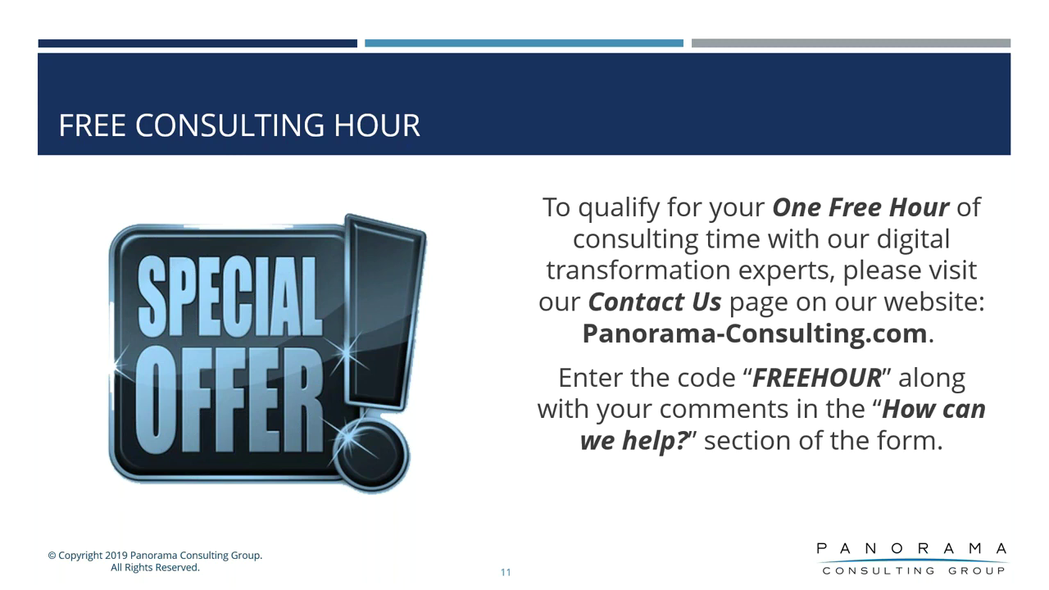
pyautogui.press('Right')
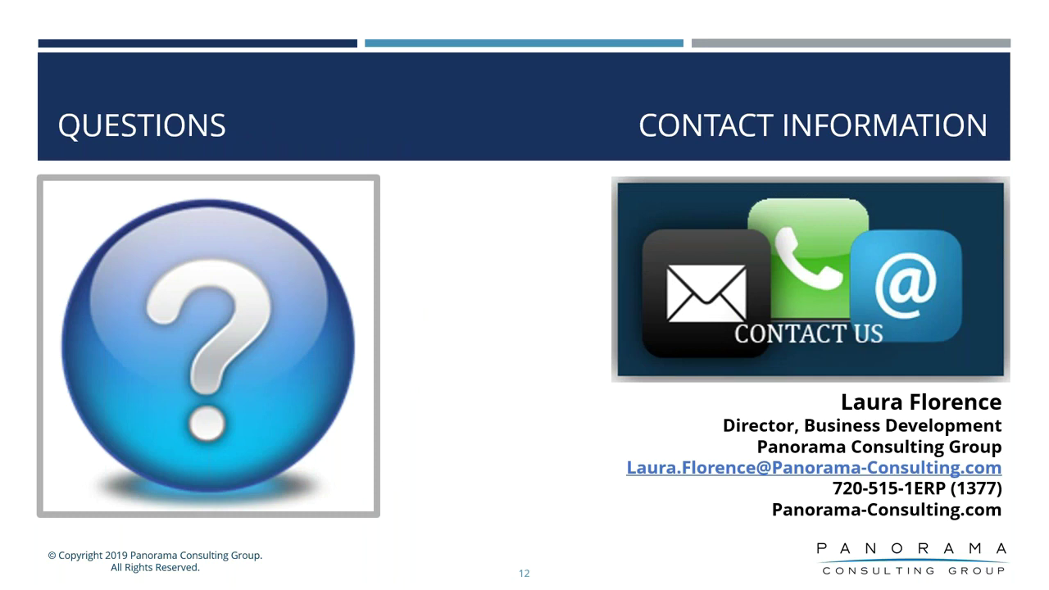